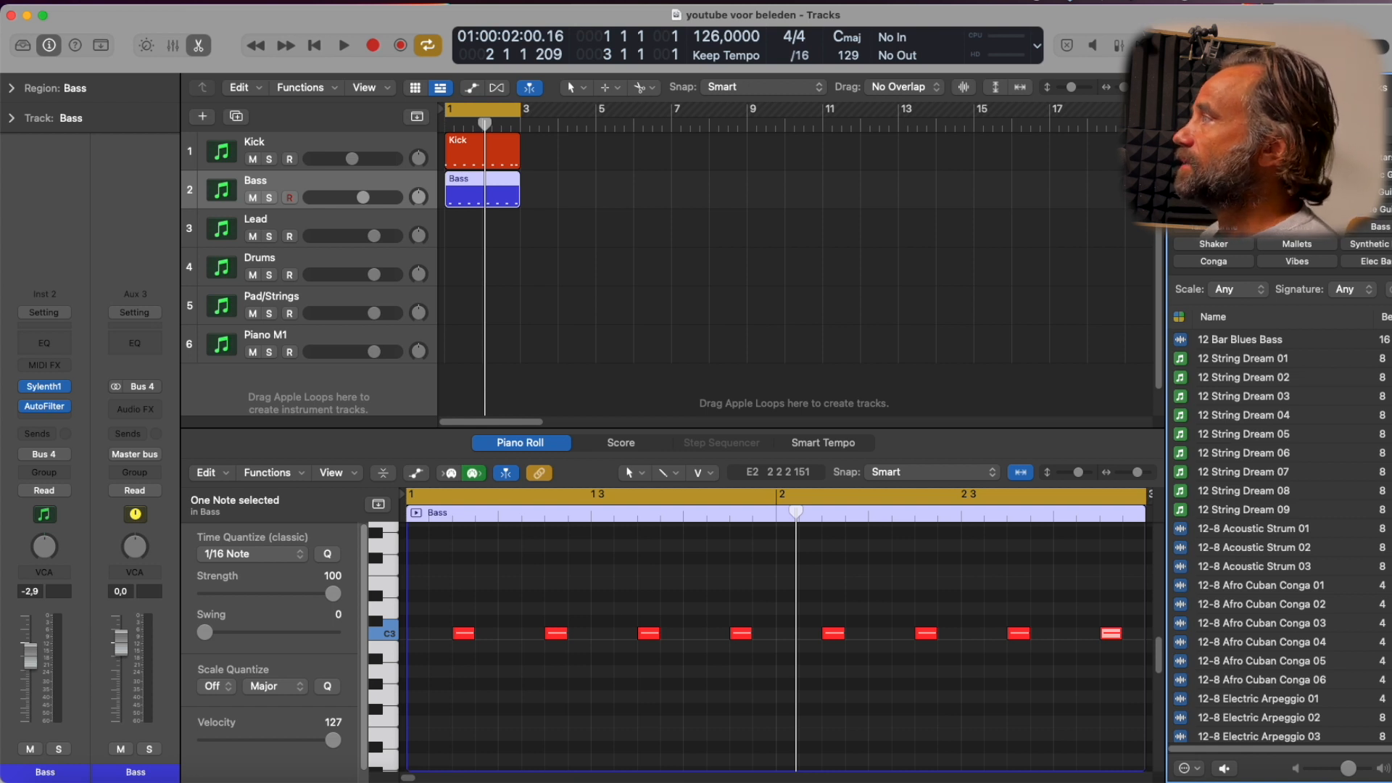
Filter the loop library, preview the 80s Classic Lead Synth loop and add it at bar 1 on a new audio track.
{"action": "left_click", "coordinate": [1313, 226]}
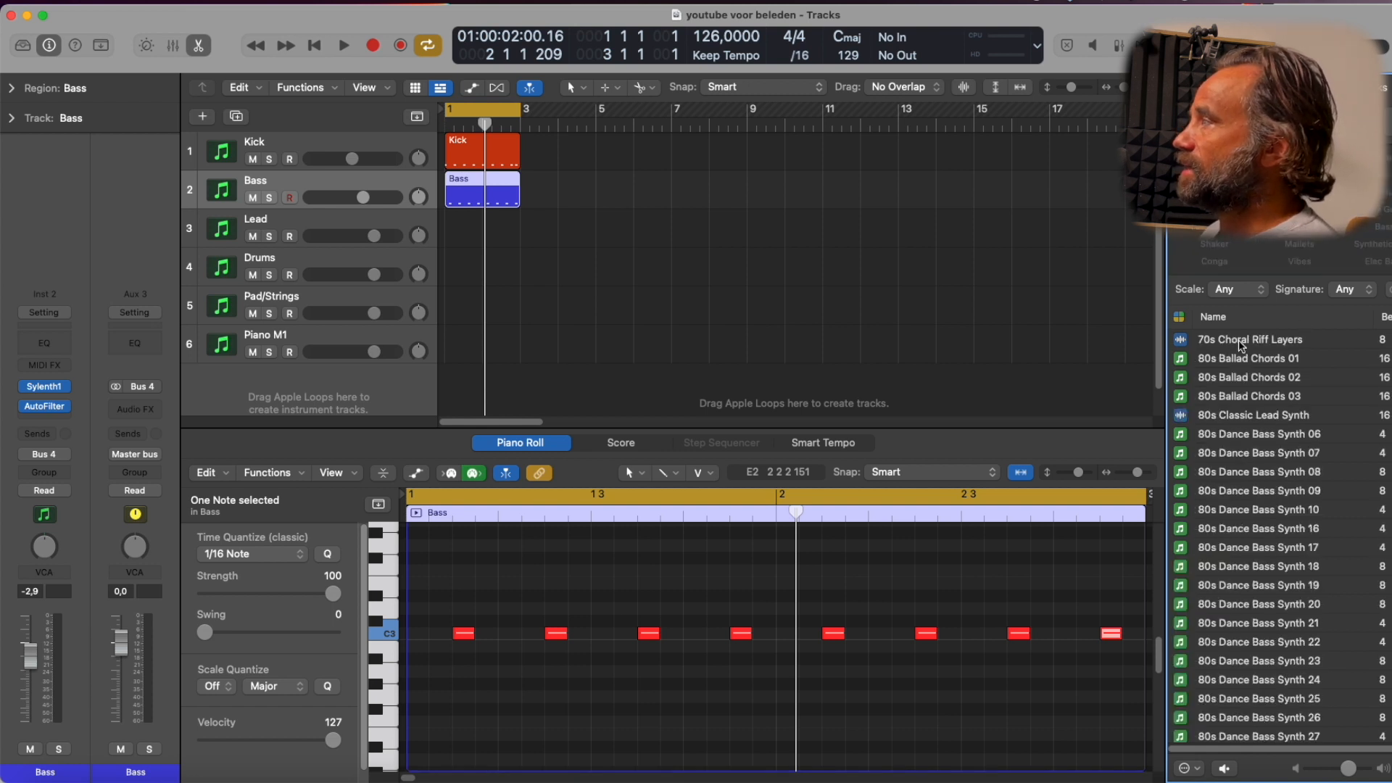
{"action": "left_click", "coordinate": [1221, 415]}
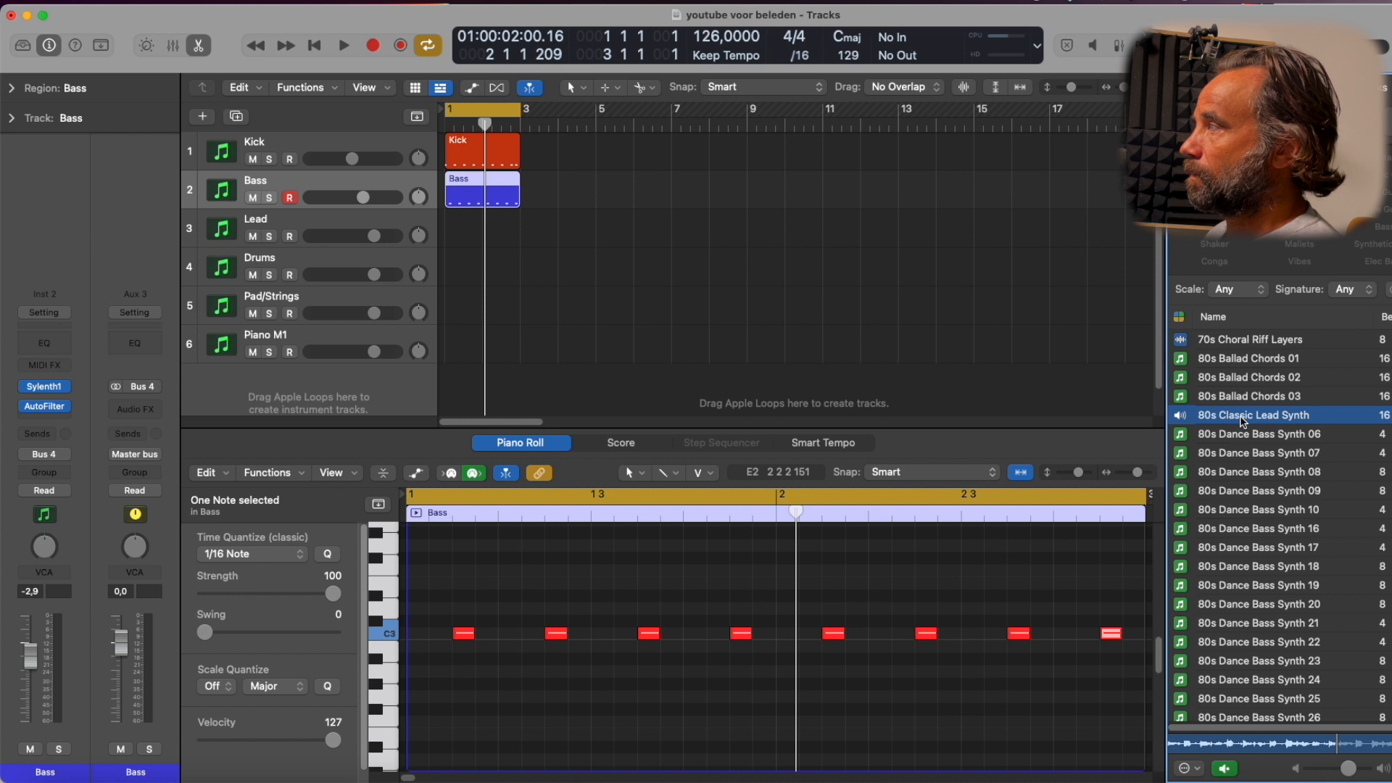
{"action": "left_click_drag", "start_coordinate": [1265, 419], "coordinate": [443, 382]}
Set the cycle range to bar 4, covering the end of the lead synth region, and solo the 80s Classic Lead Synth track.
{"action": "left_click_drag", "start_coordinate": [498, 116], "coordinate": [572, 127]}
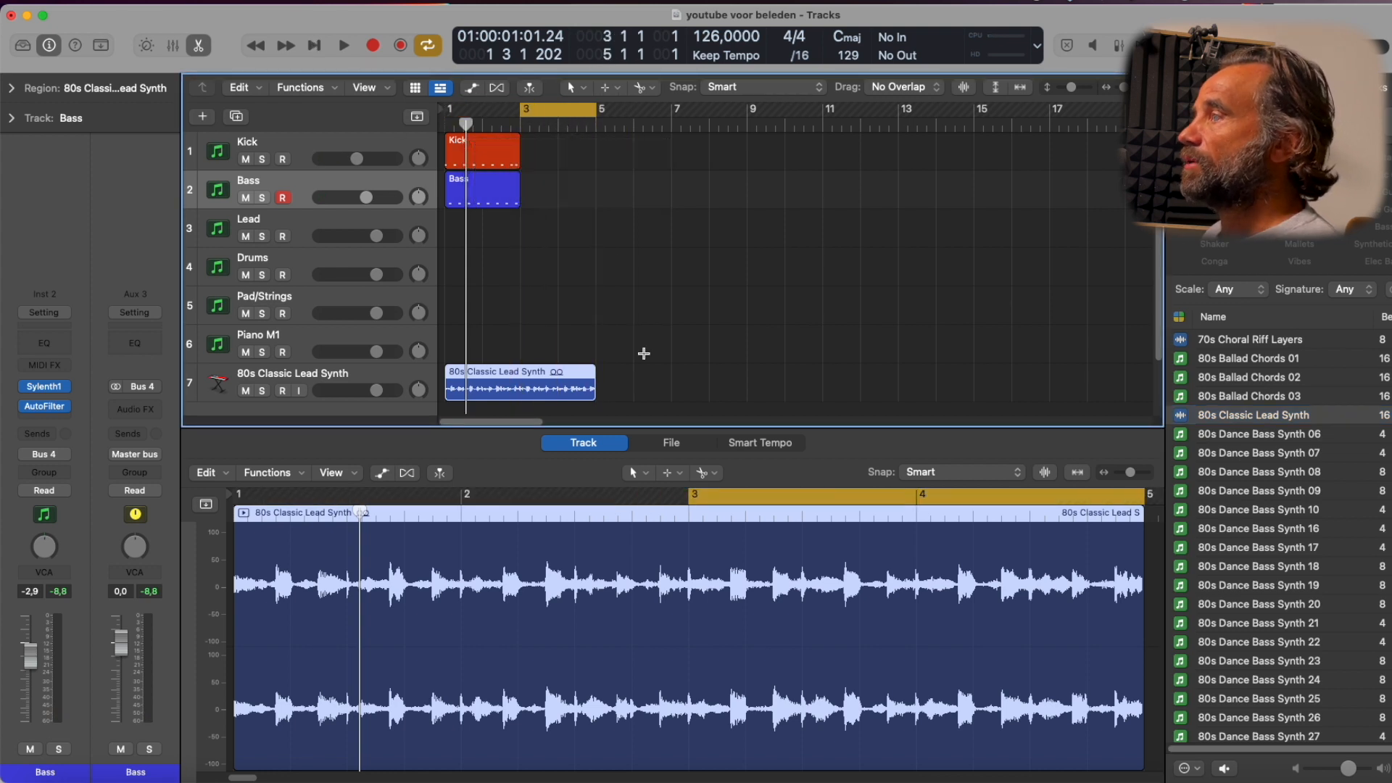
{"action": "scroll", "coordinate": [651, 345], "scroll_direction": "down", "scroll_amount": 1}
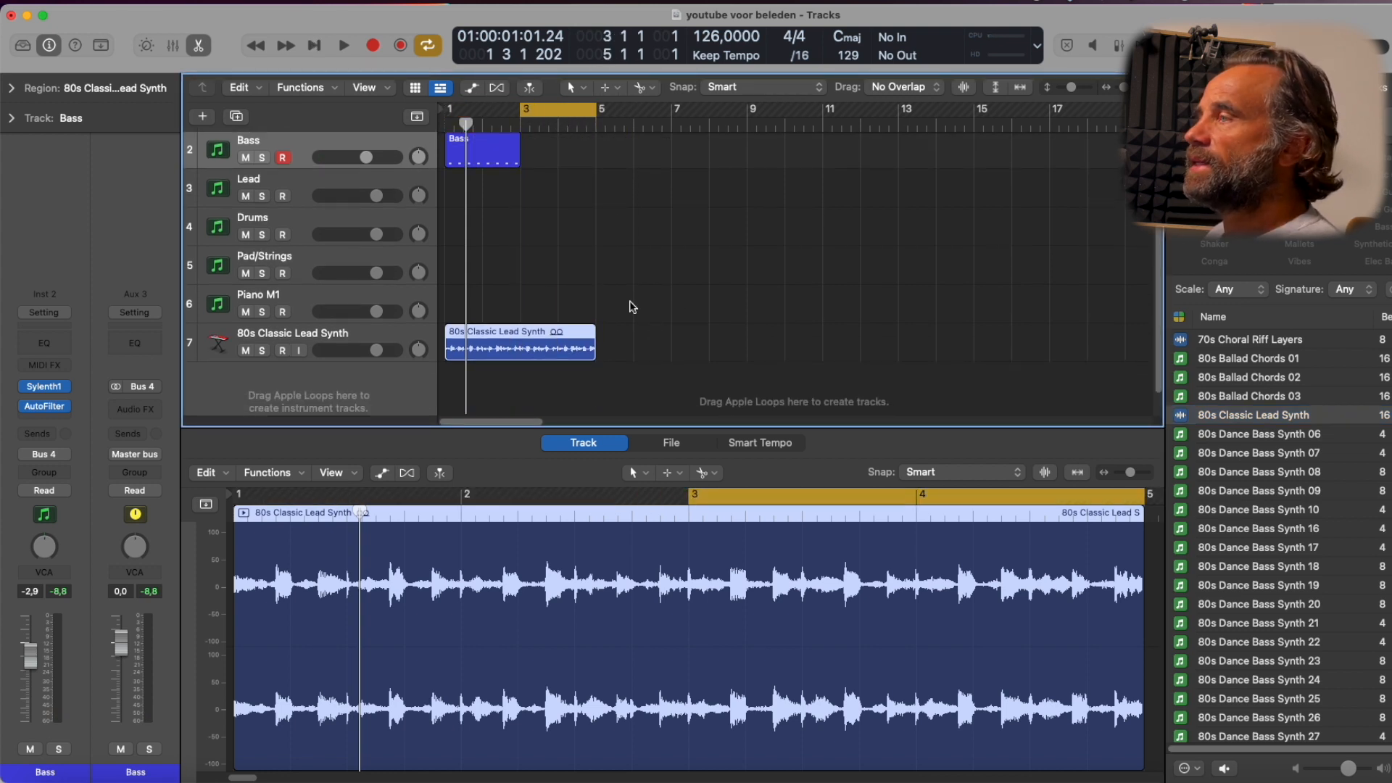
{"action": "left_click_drag", "start_coordinate": [465, 124], "coordinate": [588, 121]}
{"action": "left_click", "coordinate": [561, 112]}
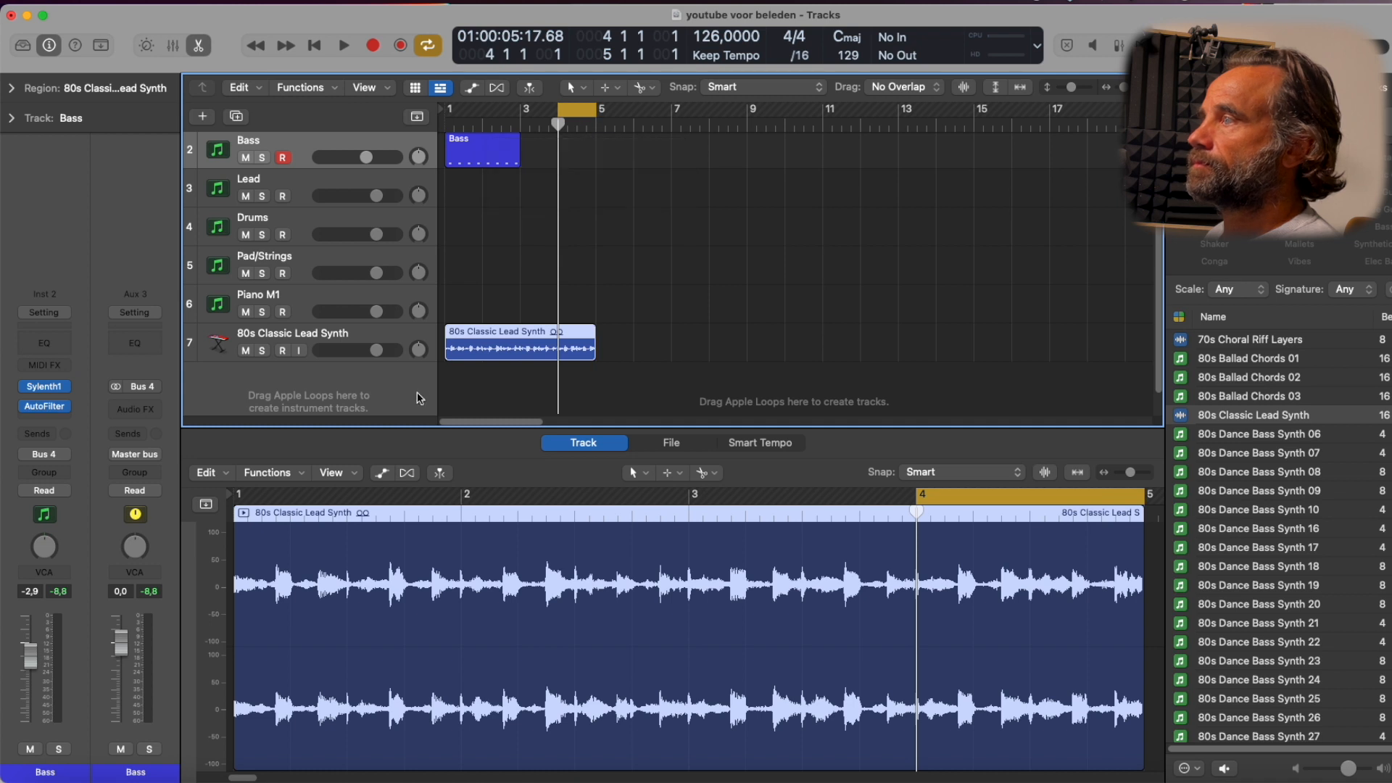
{"action": "left_click", "coordinate": [263, 351]}
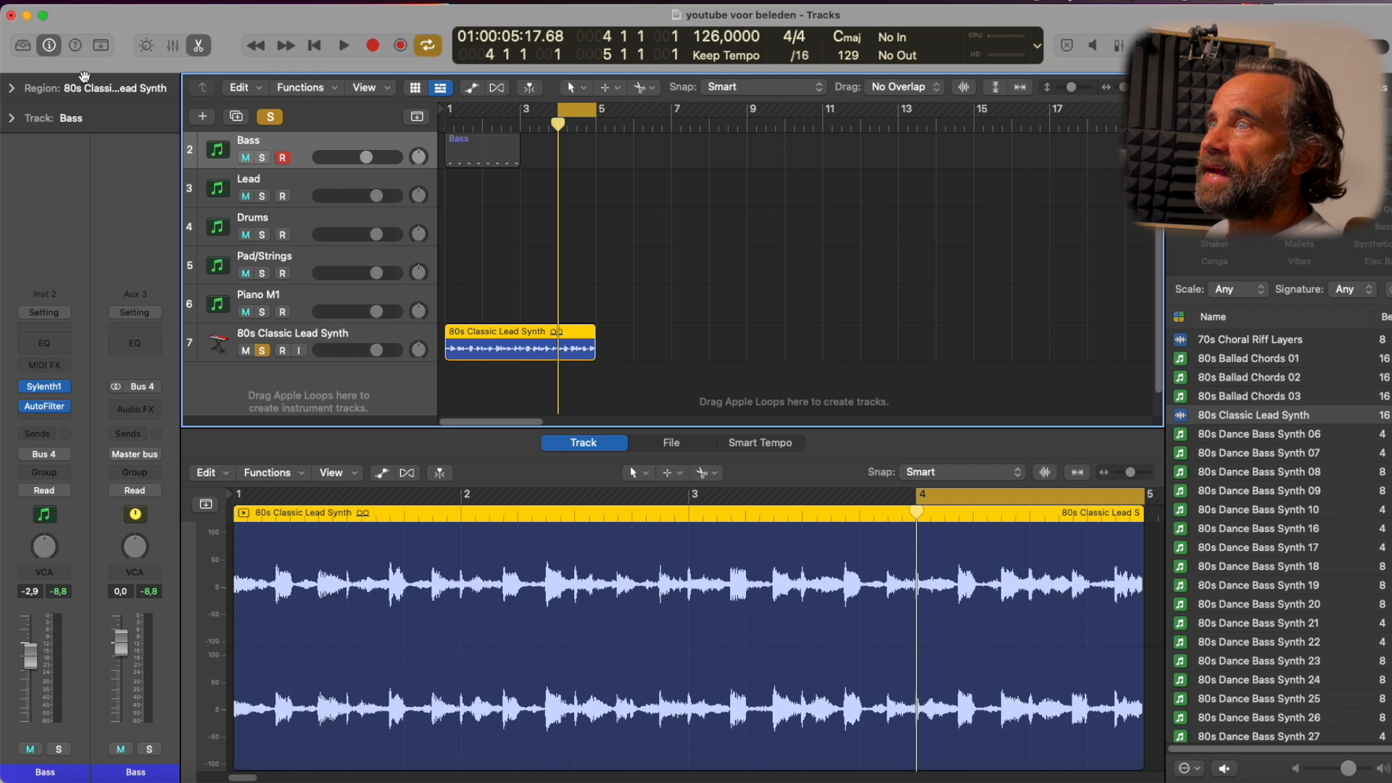
Set the 80s Classic Lead Synth region's gain to -4,1 dB and reveal its additional region parameters.
{"action": "left_click", "coordinate": [13, 88]}
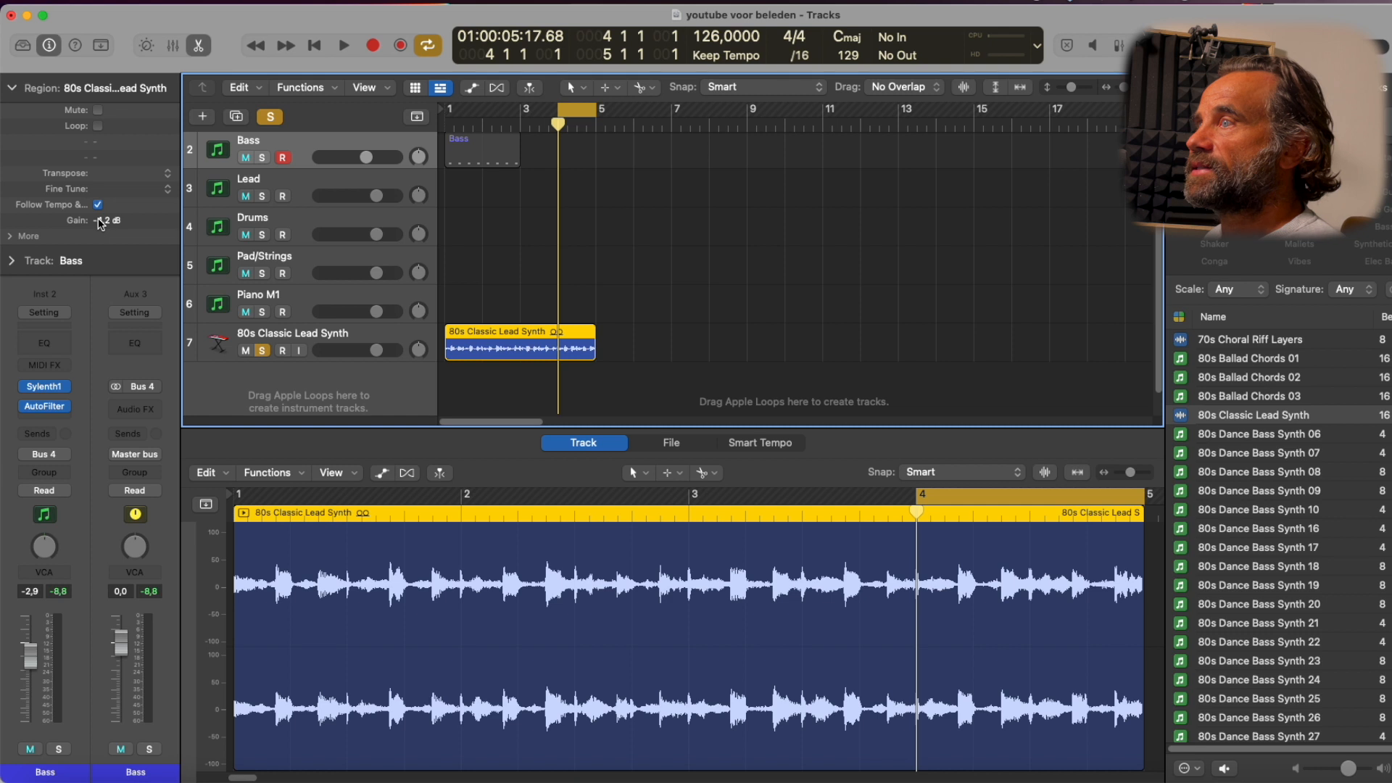
{"action": "mouse_move", "coordinate": [100, 220]}
{"action": "left_mouse_down"}
{"action": "mouse_move", "coordinate": [103, 187]}
{"action": "mouse_move", "coordinate": [98, 256]}
{"action": "mouse_move", "coordinate": [107, 223]}
{"action": "left_mouse_up"}
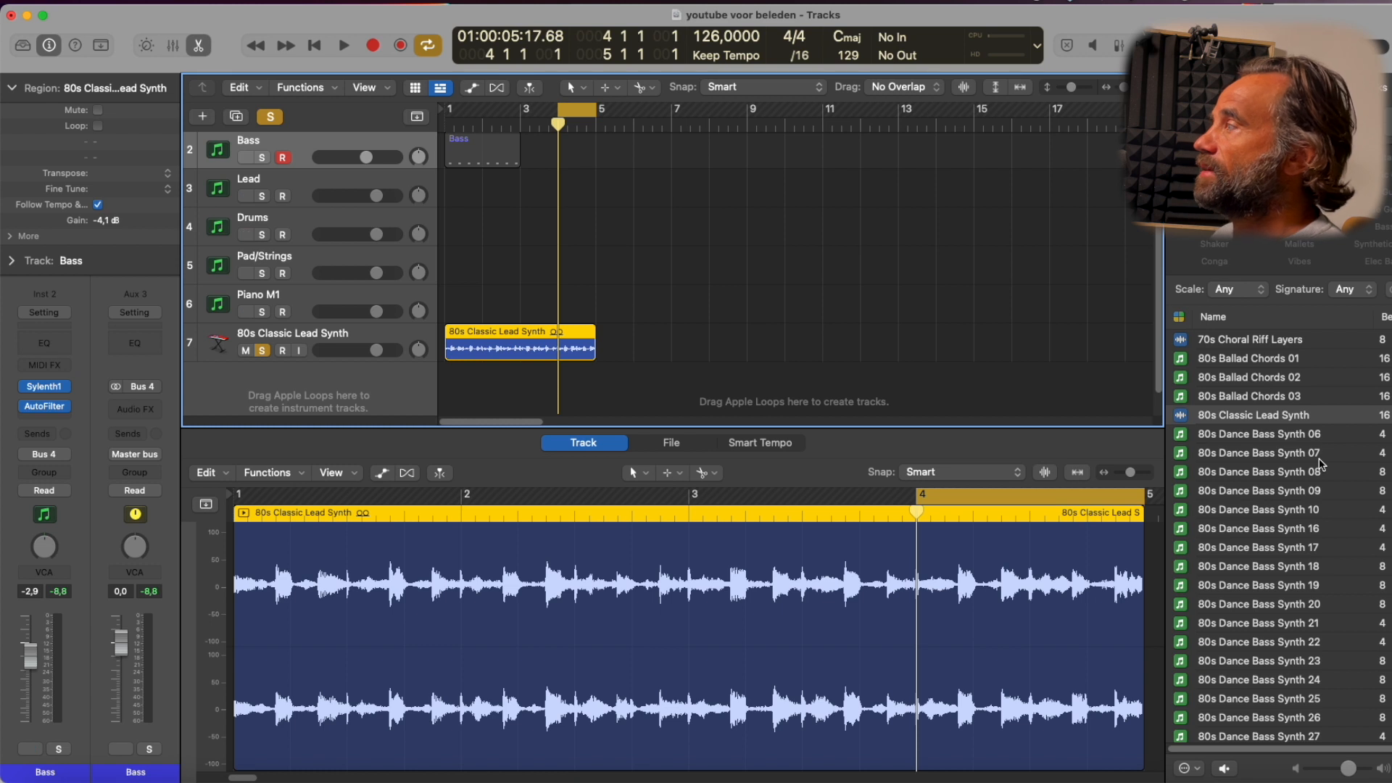
{"action": "right_click", "coordinate": [1236, 462]}
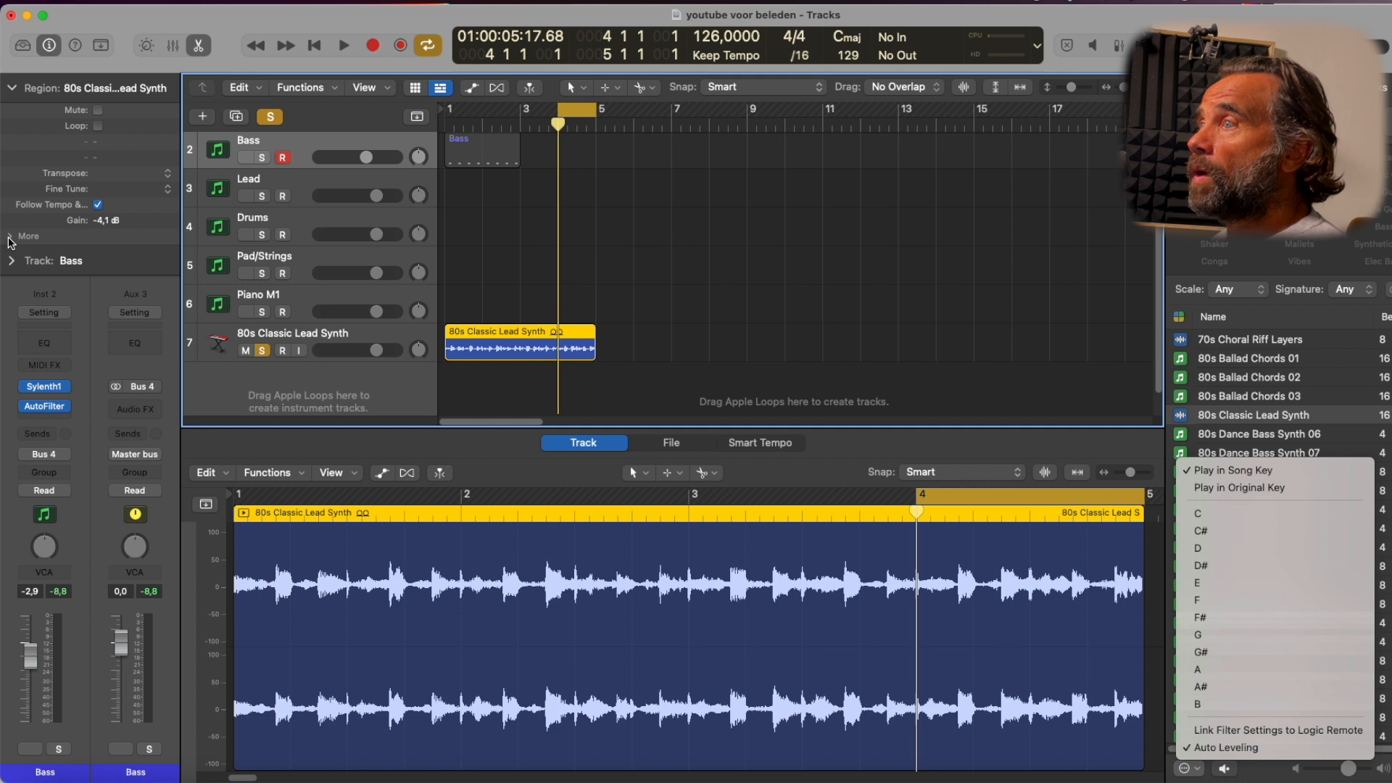
{"action": "left_click", "coordinate": [10, 241]}
{"action": "left_click", "coordinate": [11, 239]}
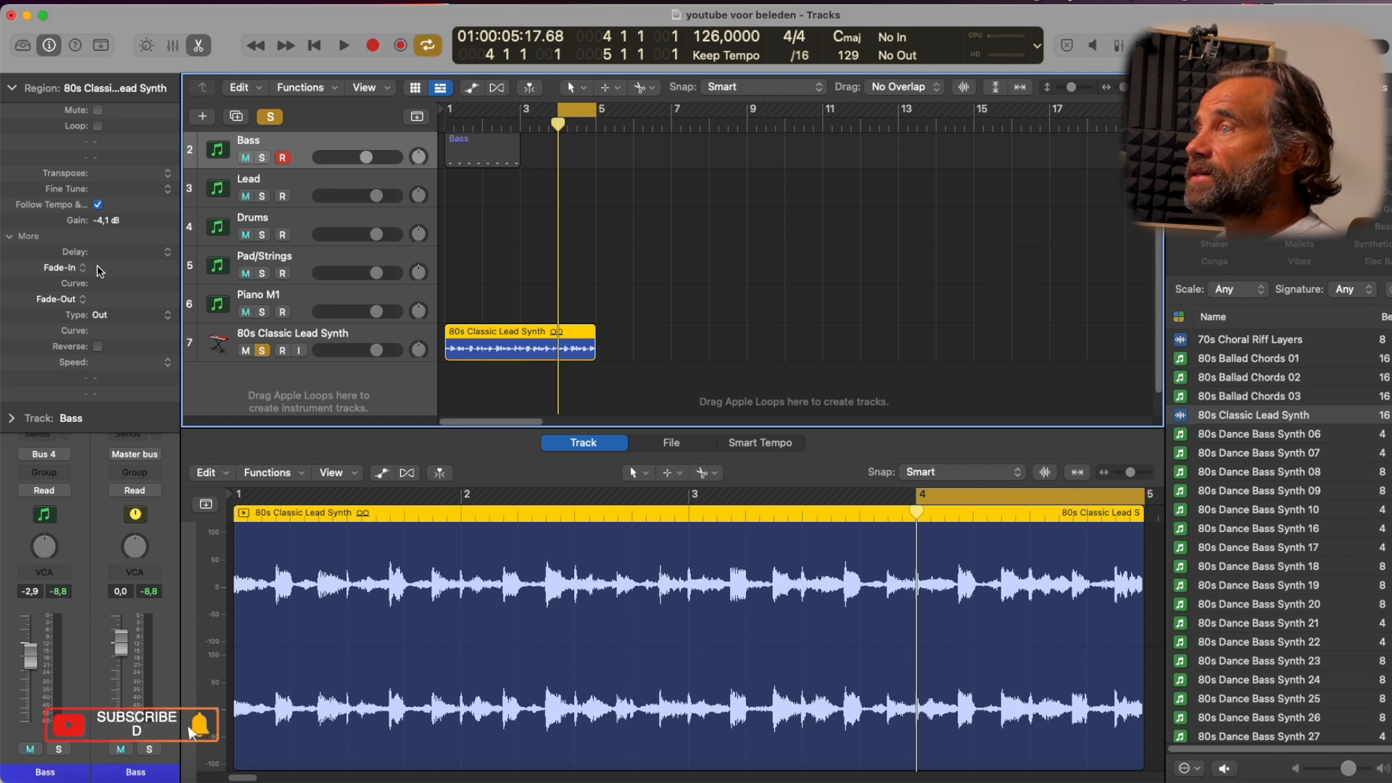
Try reversing the lead synth region, turn the reversal back off and compare both versions in playback.
{"action": "left_click", "coordinate": [97, 346]}
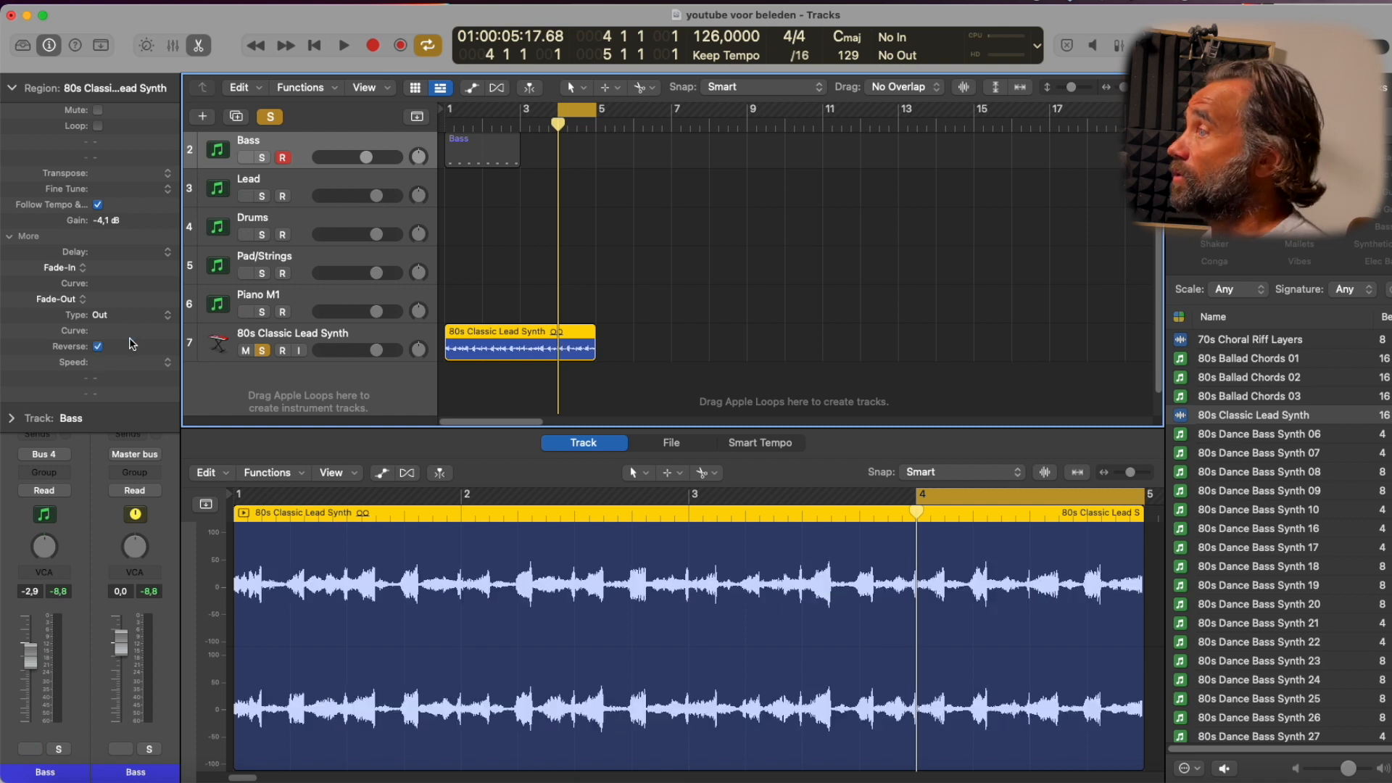
{"action": "key", "text": "space"}
{"action": "key", "text": "space"}
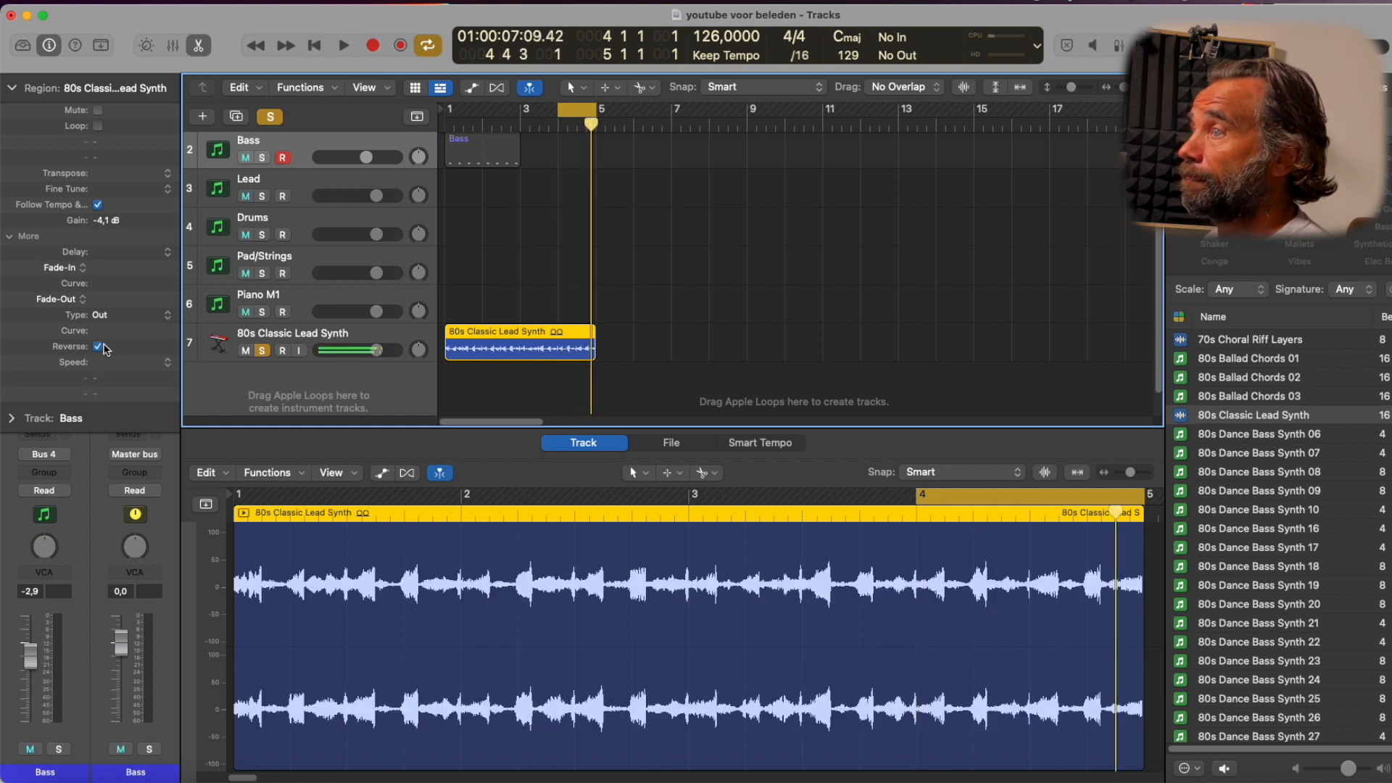
{"action": "left_click", "coordinate": [99, 347]}
{"action": "key", "text": "space"}
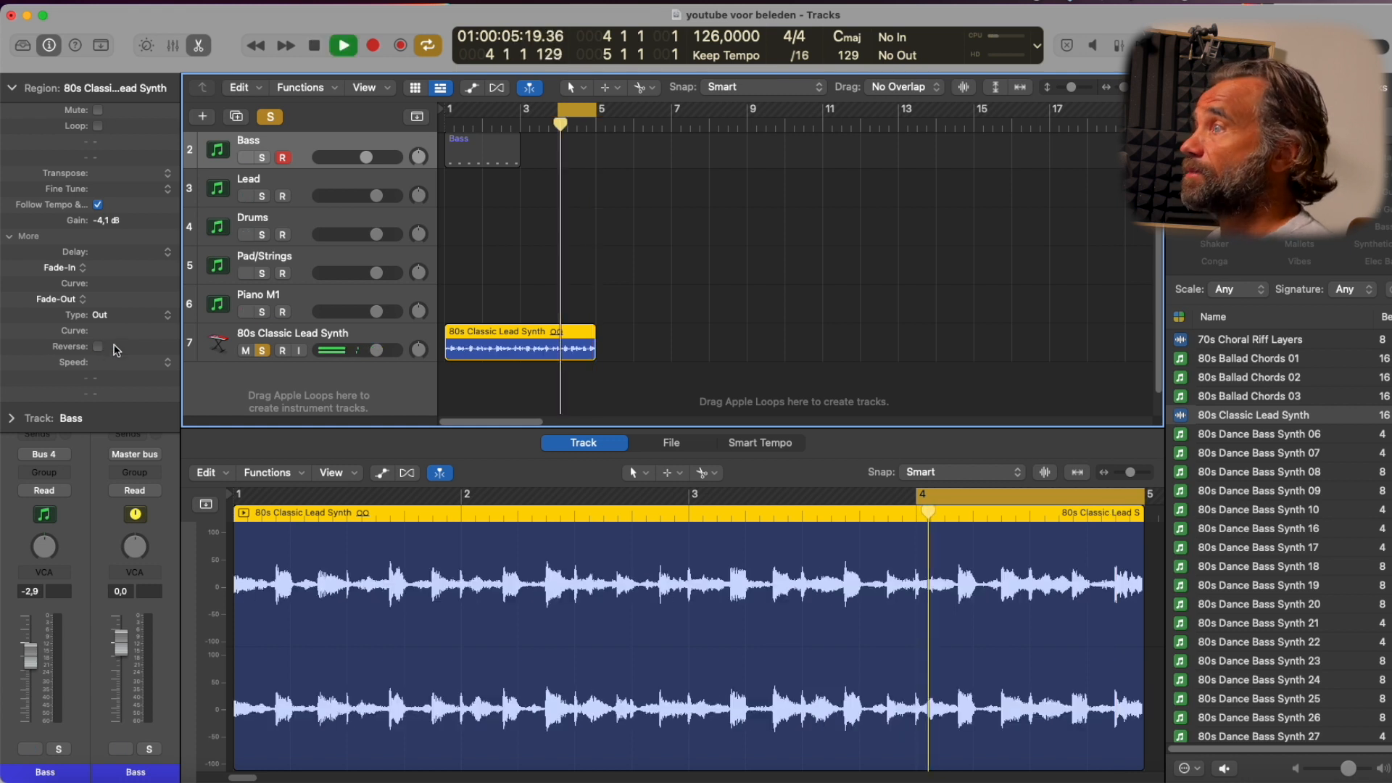
{"action": "key", "text": "space"}
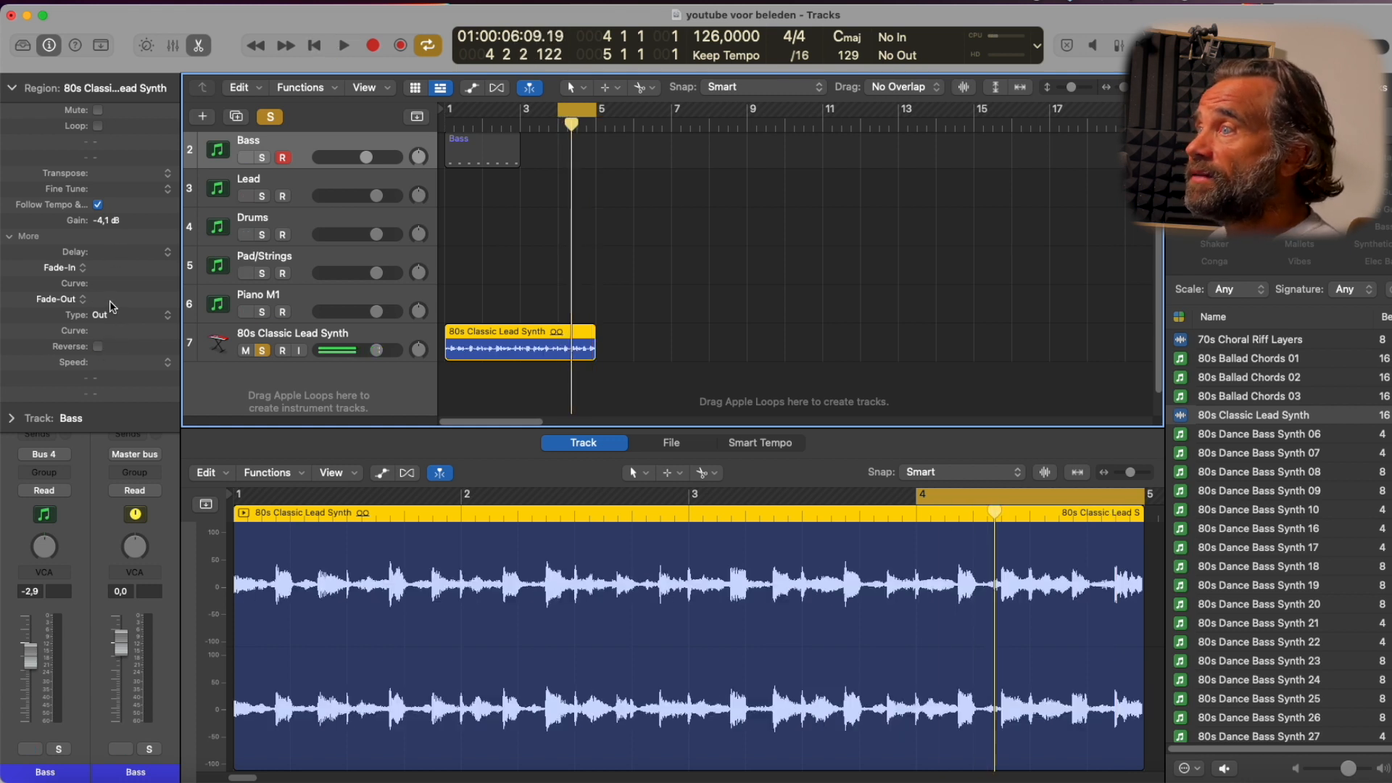
Give the lead synth region a curved fade-out with length 1746 and curve -32, and listen to it.
{"action": "left_click_drag", "start_coordinate": [99, 301], "coordinate": [163, 77]}
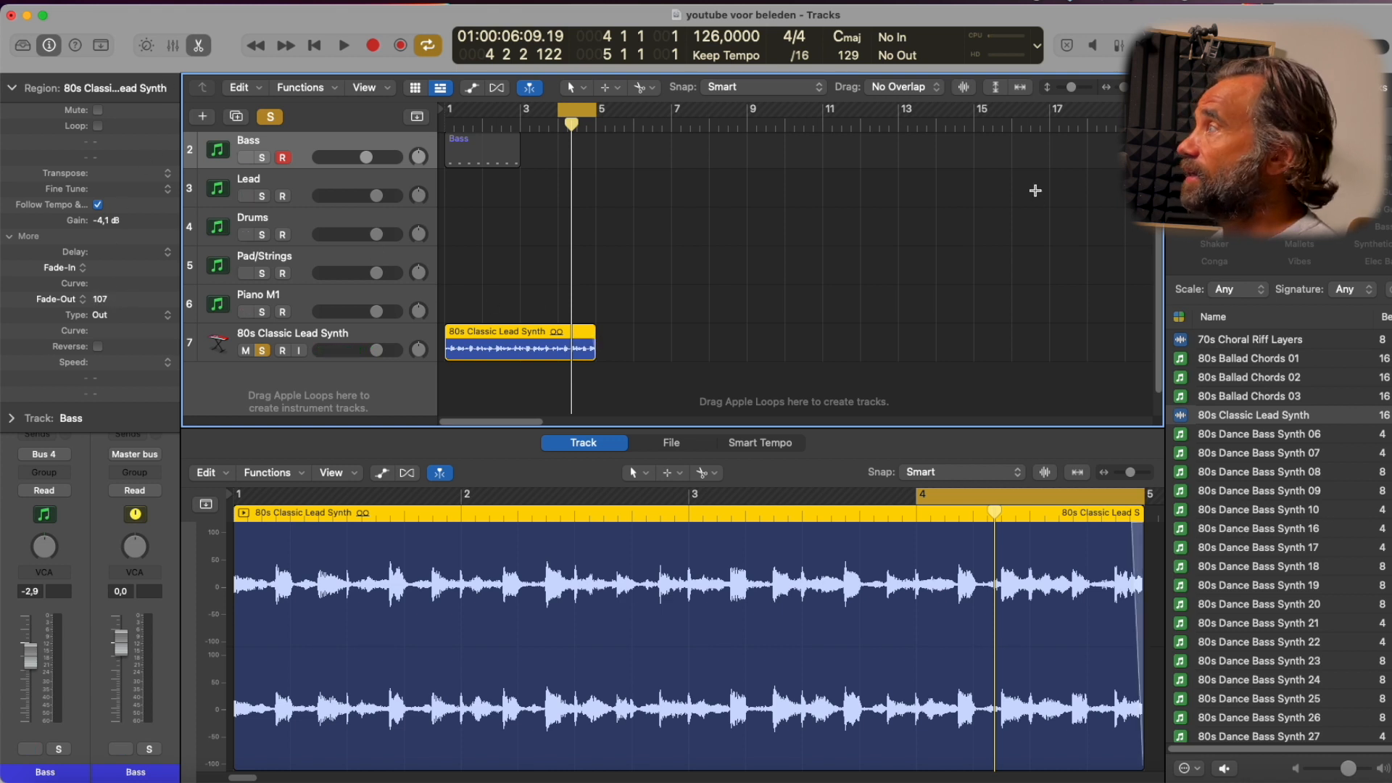
{"action": "left_click_drag", "start_coordinate": [1075, 87], "coordinate": [1091, 87]}
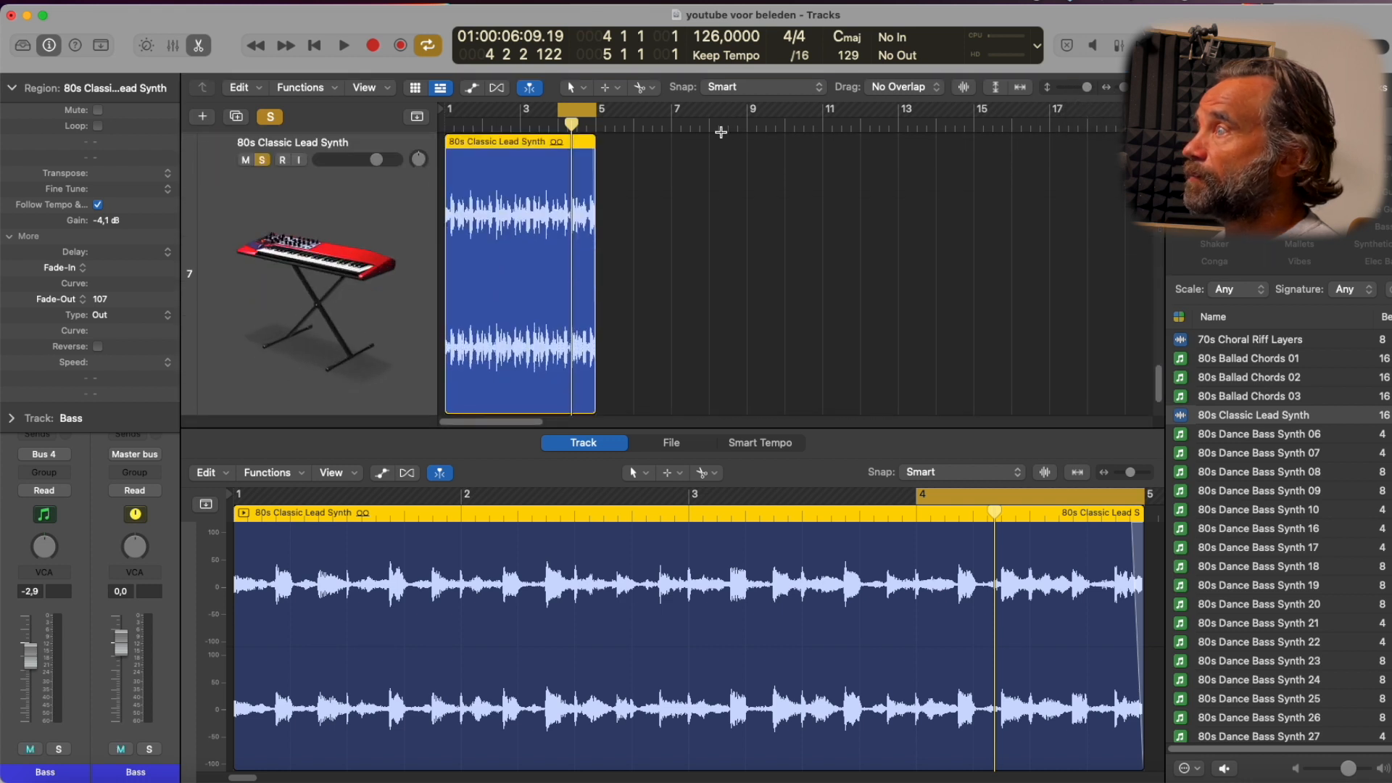
{"action": "left_click_drag", "start_coordinate": [596, 151], "coordinate": [597, 184]}
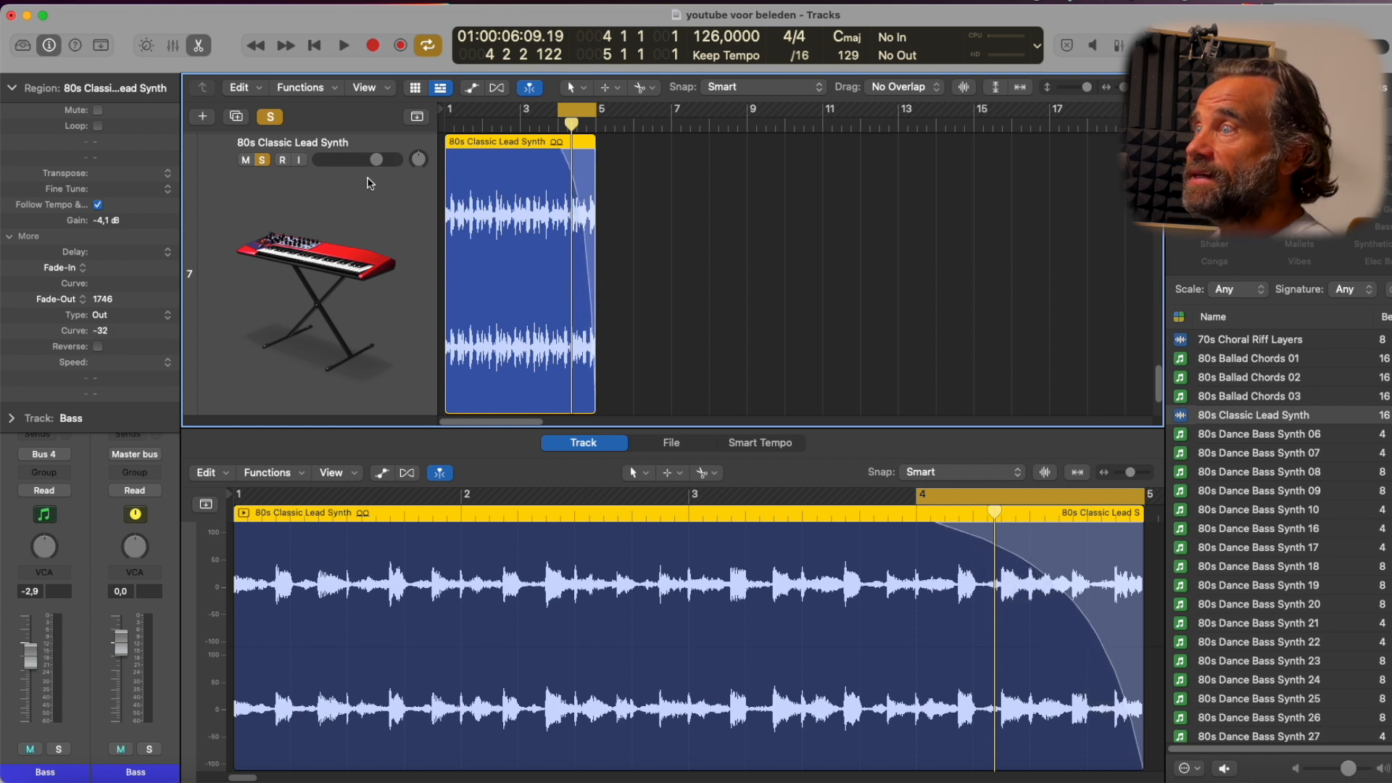
{"action": "key", "text": "space"}
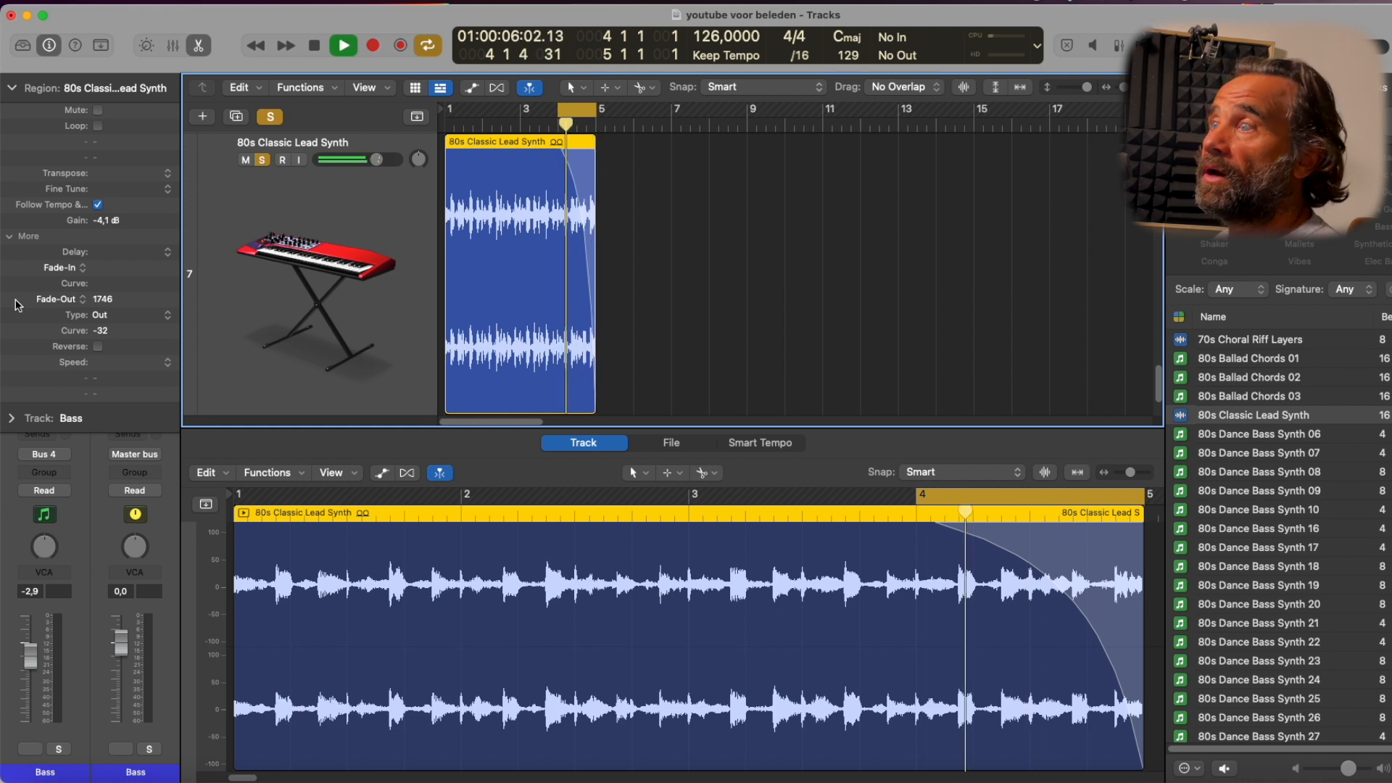
{"action": "key", "text": "space"}
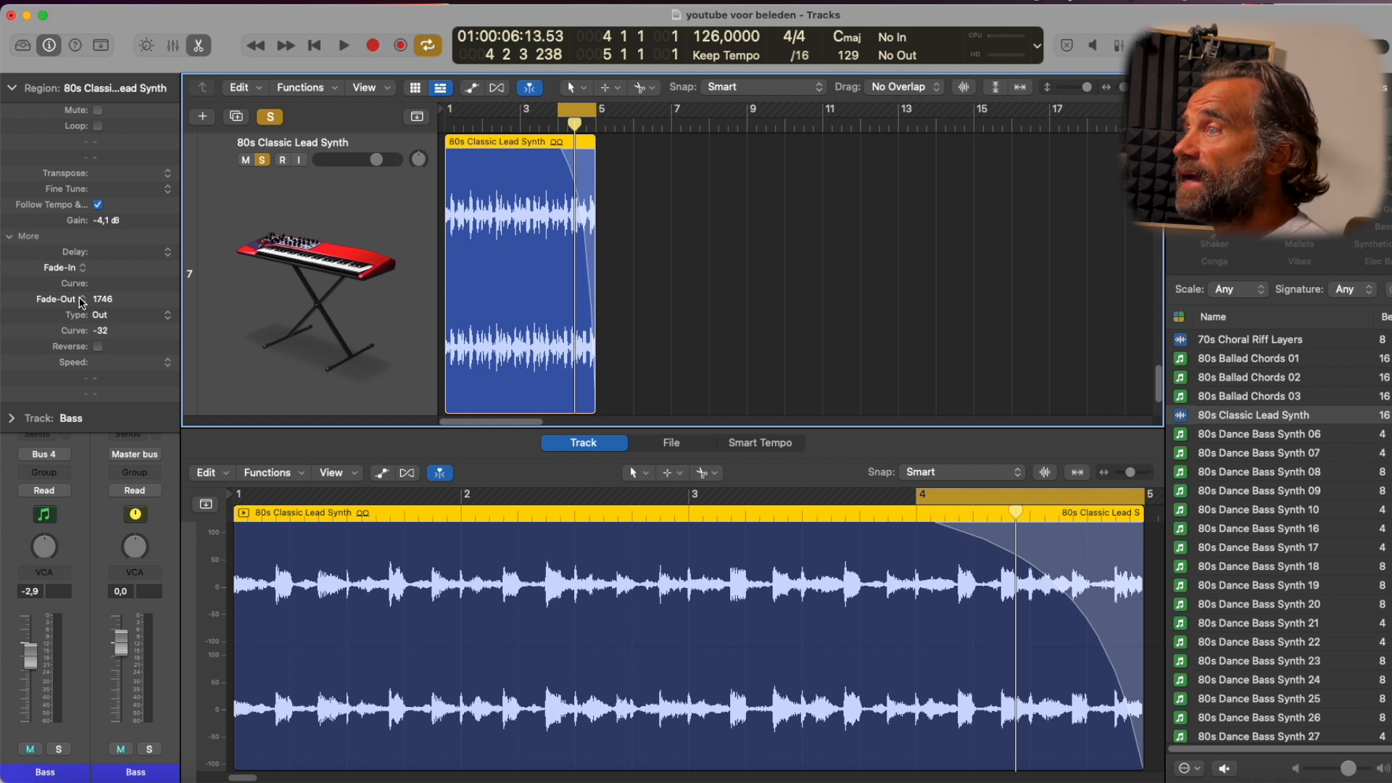
Change the region's fade-out type to Slow Down and listen to the ending.
{"action": "left_click", "coordinate": [82, 303]}
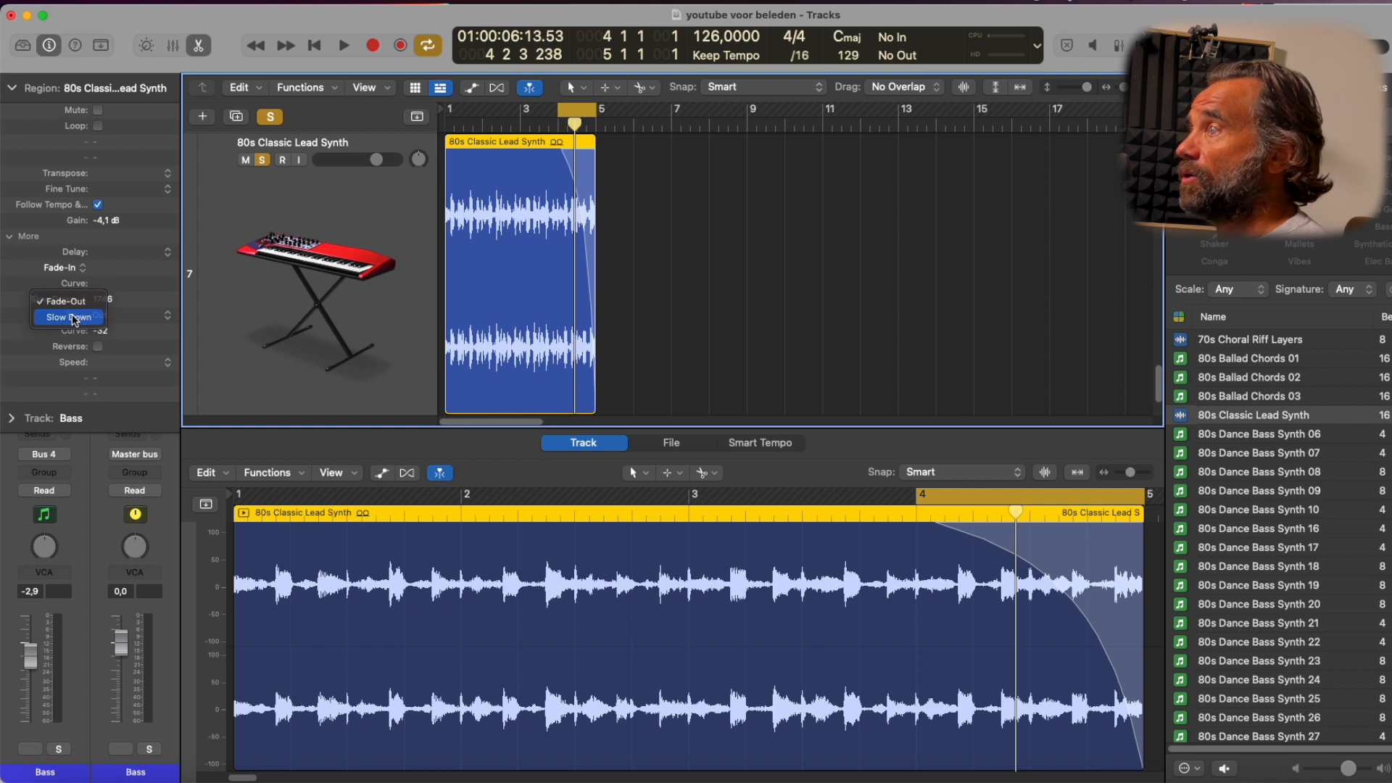
{"action": "left_click", "coordinate": [74, 318]}
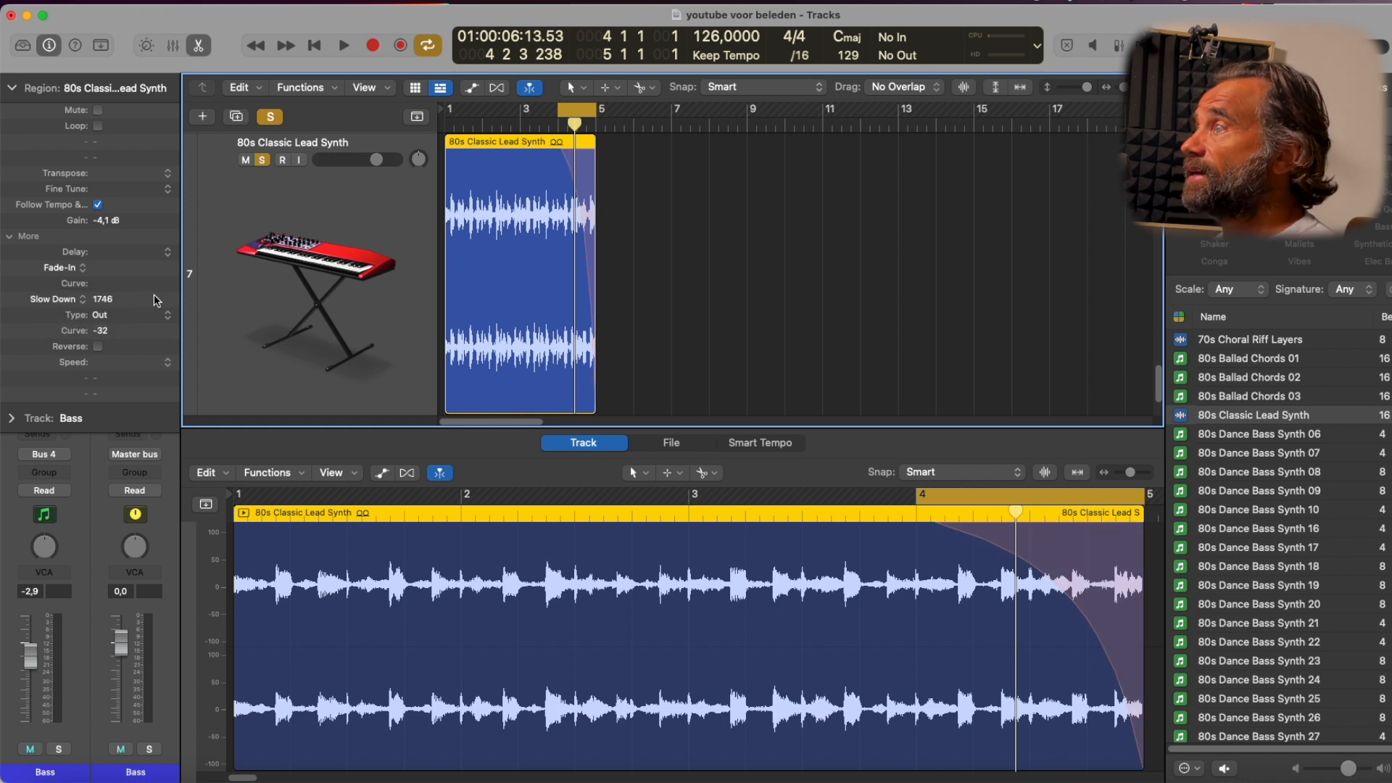
{"action": "key", "text": "space"}
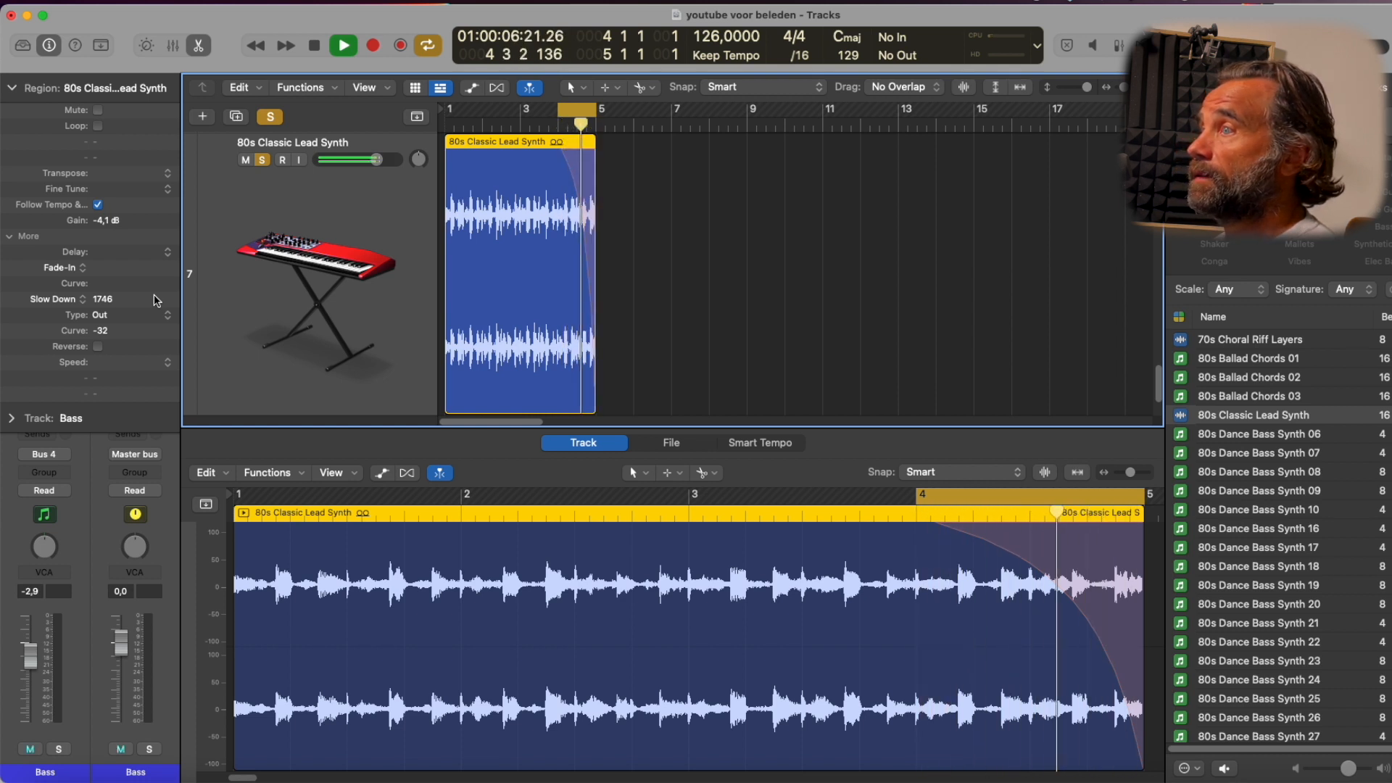
{"action": "key", "text": "space"}
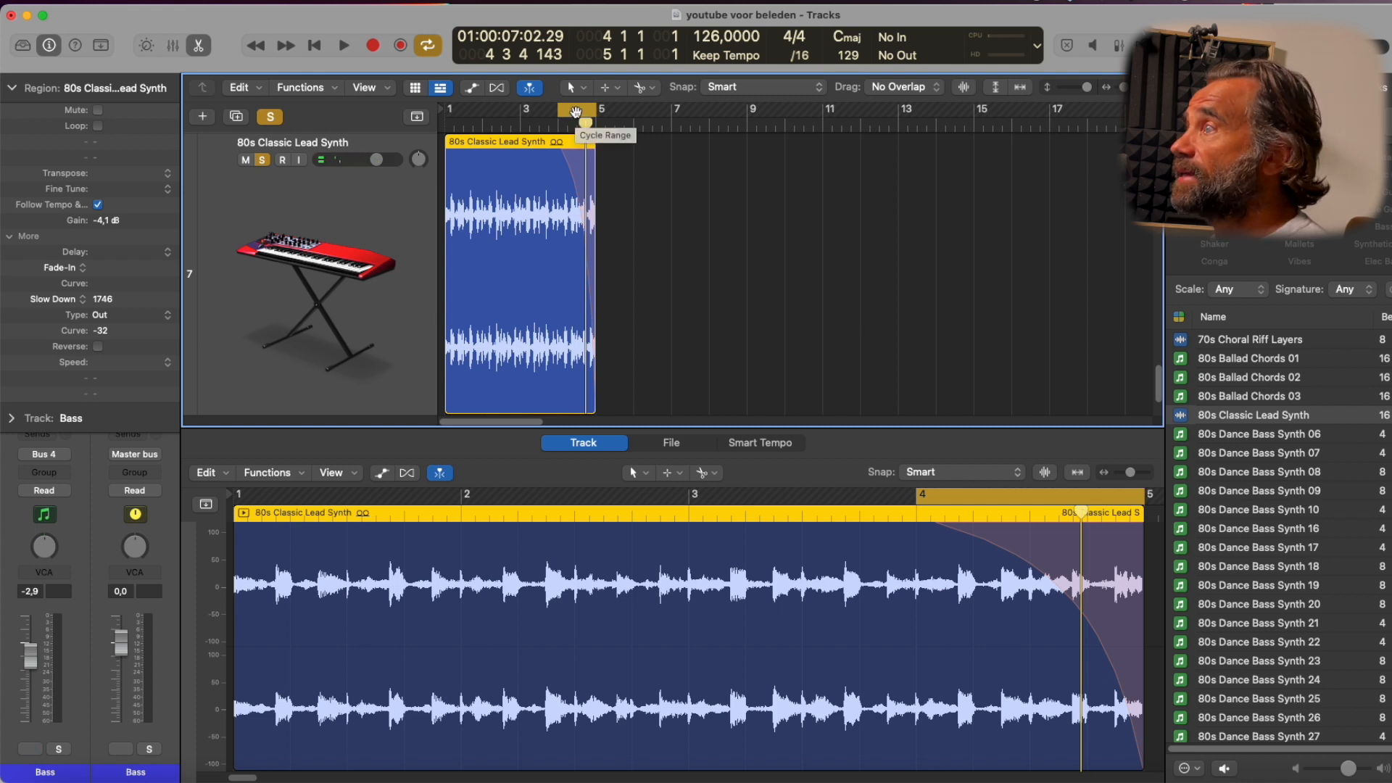
Move the cycle range to bar 1 and try a very short fade-in of 2 on the lead synth region in playback.
{"action": "left_click_drag", "start_coordinate": [575, 113], "coordinate": [451, 119]}
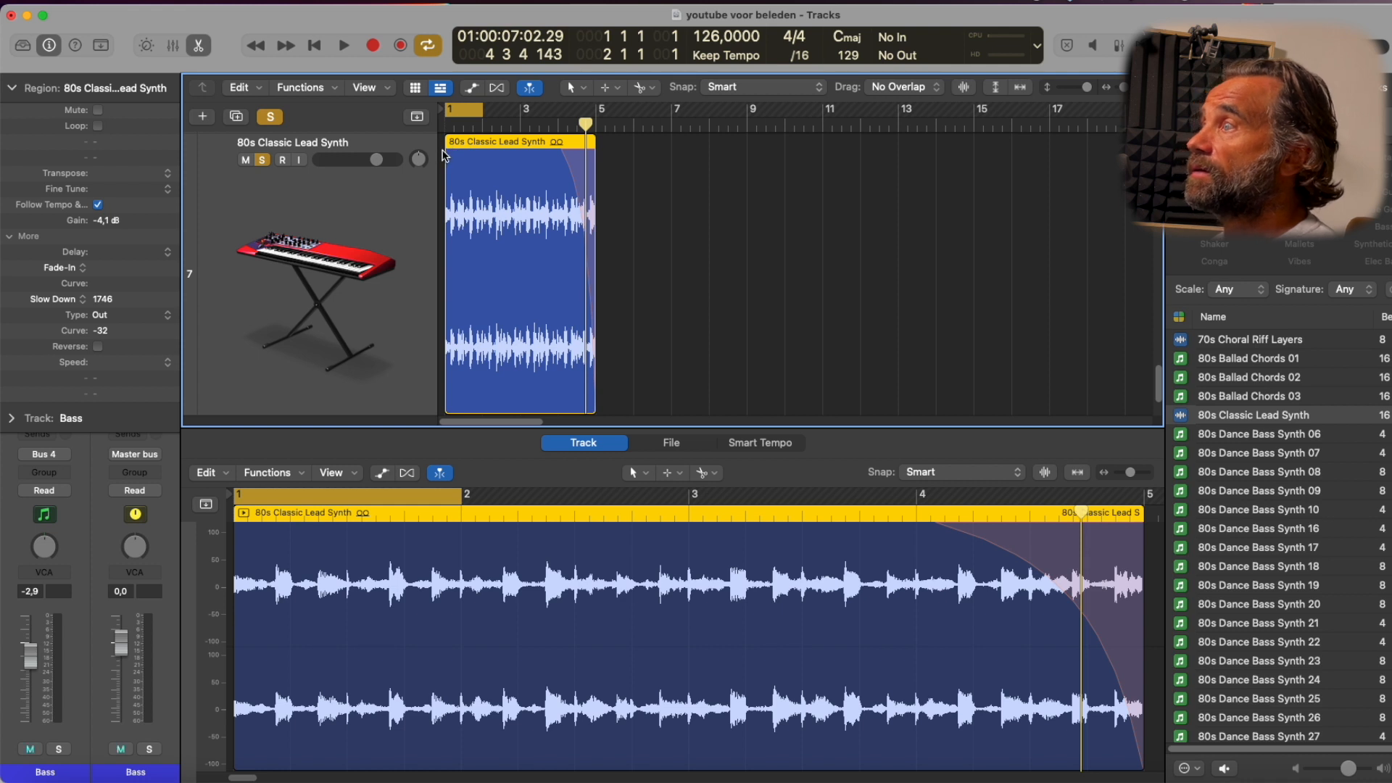
{"action": "left_click_drag", "start_coordinate": [445, 151], "coordinate": [449, 148]}
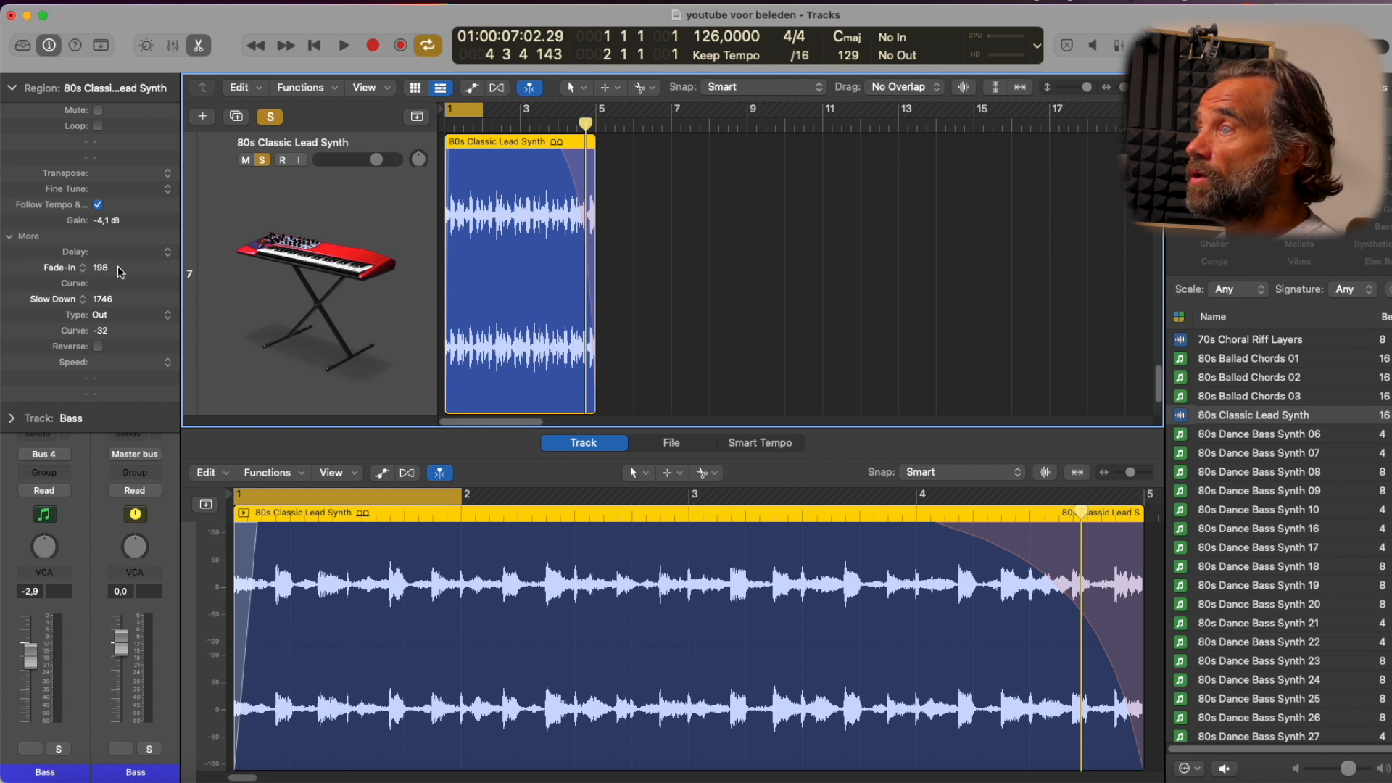
{"action": "mouse_move", "coordinate": [100, 270]}
{"action": "left_mouse_down"}
{"action": "mouse_move", "coordinate": [93, 296]}
{"action": "mouse_move", "coordinate": [113, 275]}
{"action": "left_mouse_up"}
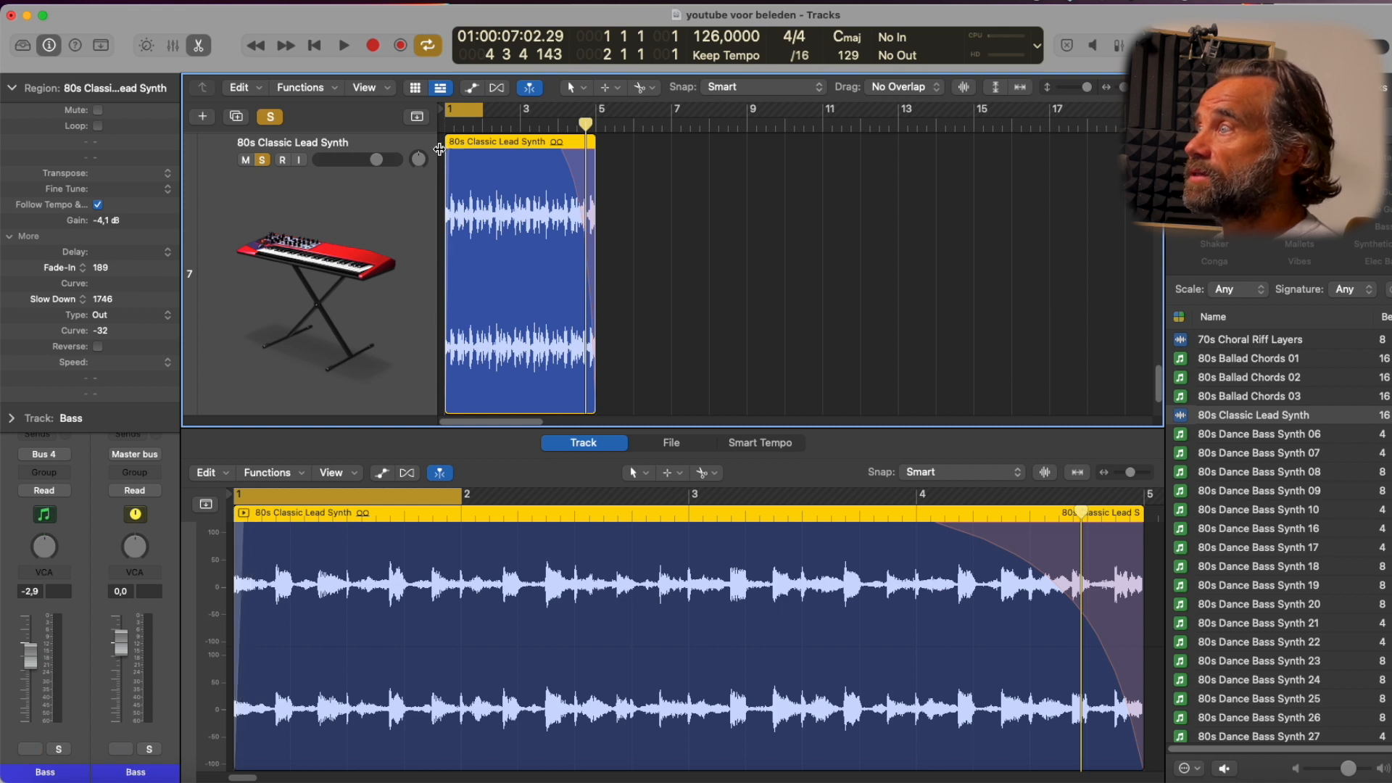
{"action": "left_click_drag", "start_coordinate": [100, 268], "coordinate": [100, 270]}
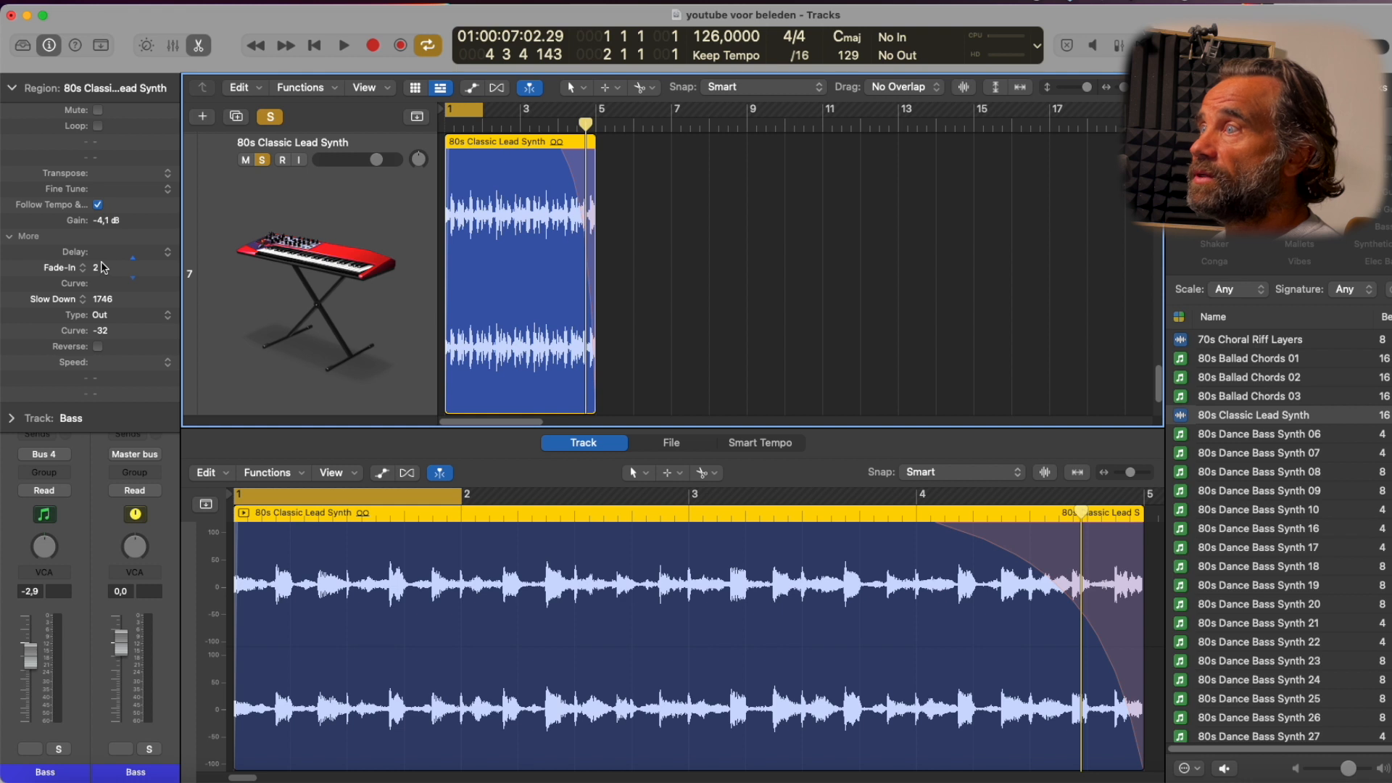
{"action": "key", "text": "space"}
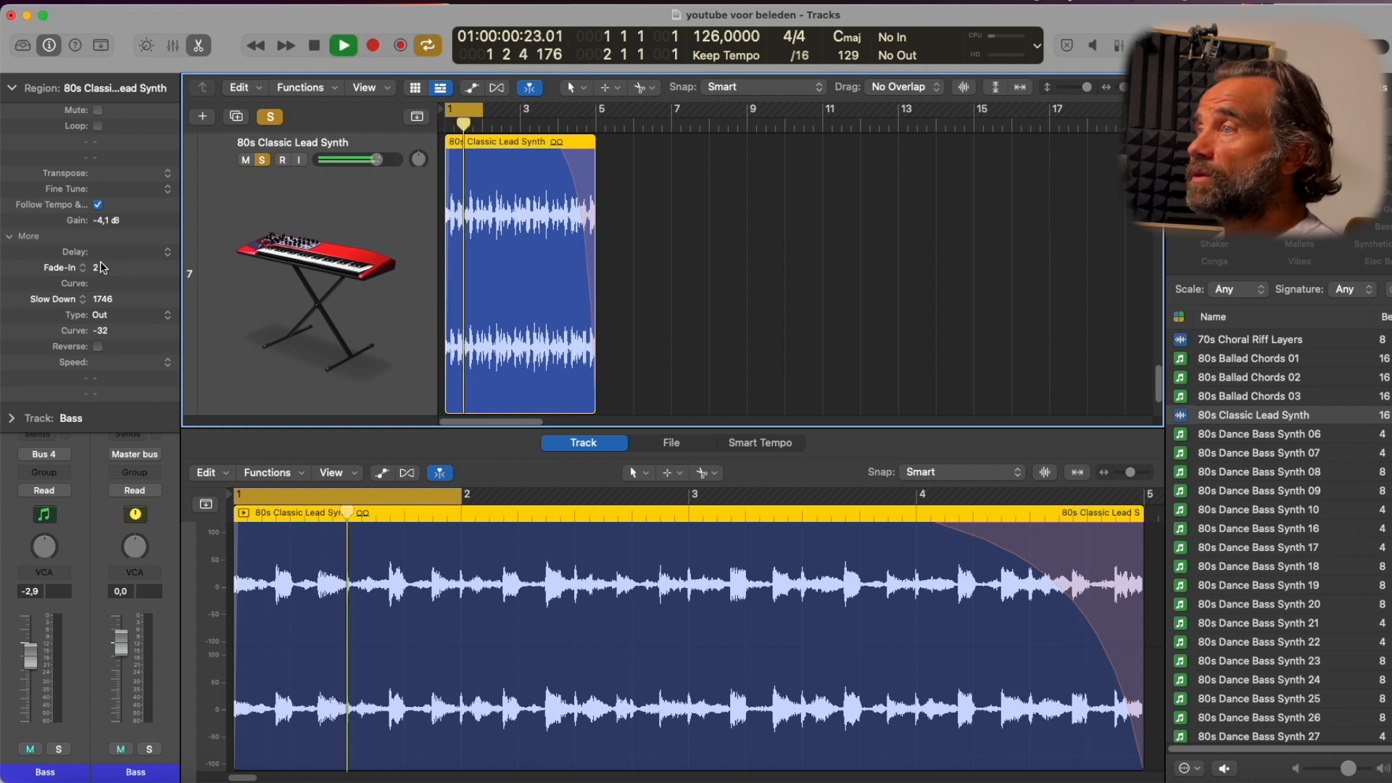
{"action": "key", "text": "space"}
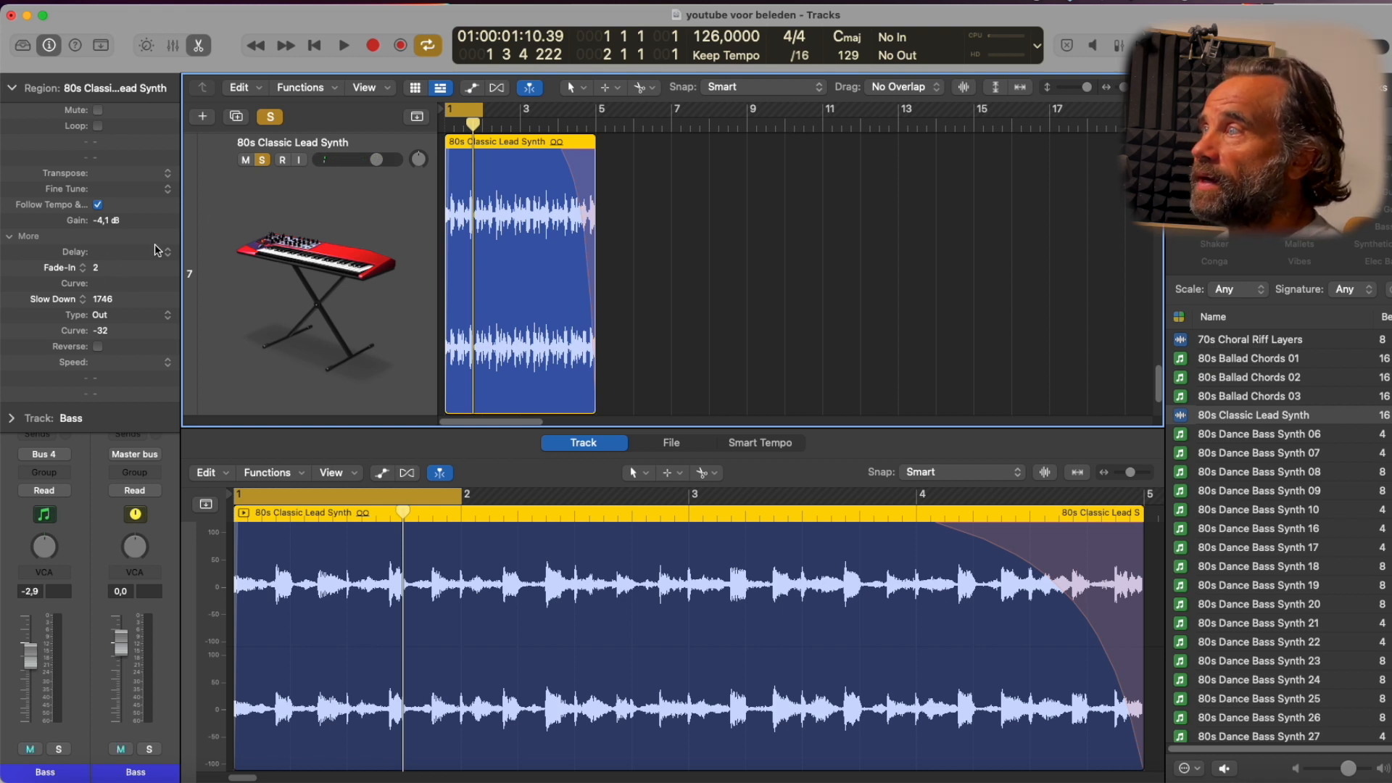
Lengthen the lead synth region's fade-in to 1150 and listen to the opening.
{"action": "left_click_drag", "start_coordinate": [447, 149], "coordinate": [470, 145]}
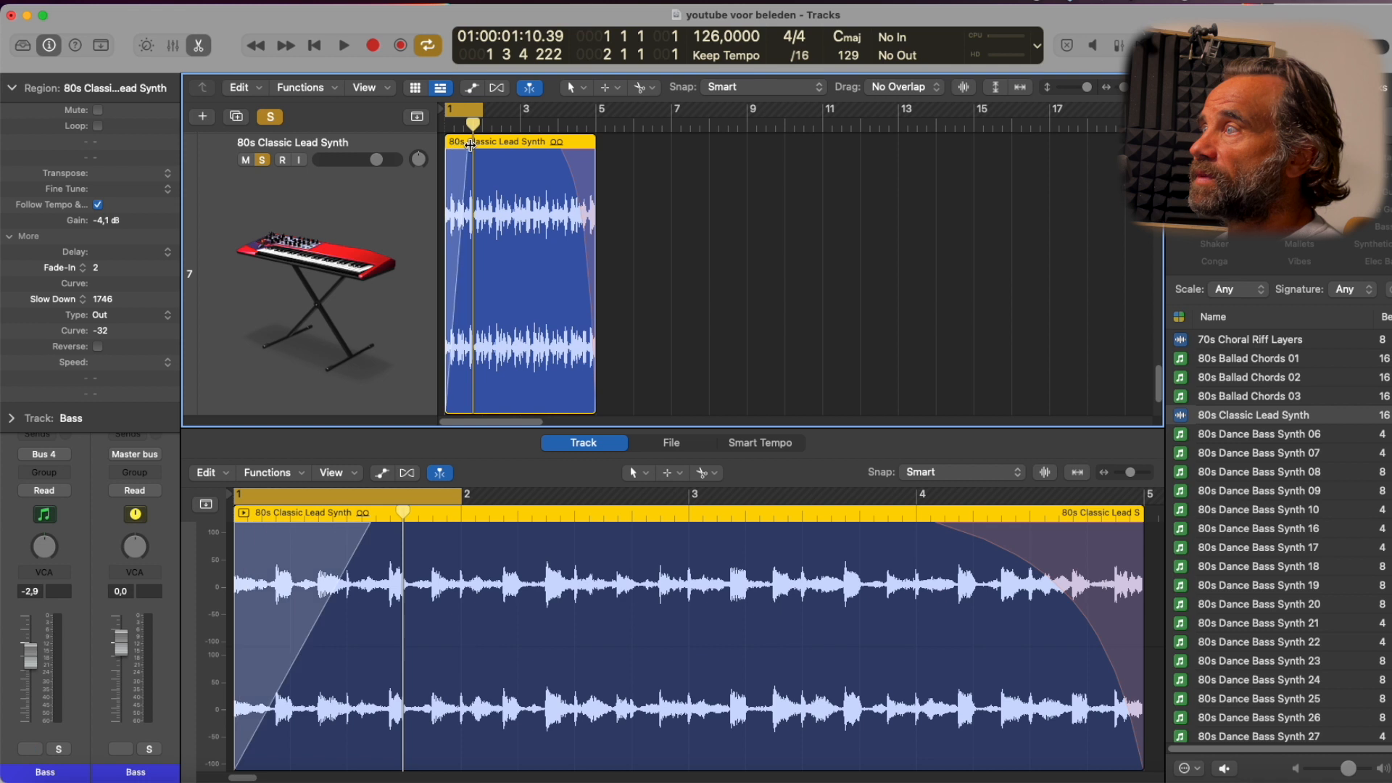
{"action": "left_click", "coordinate": [79, 268]}
{"action": "left_click", "coordinate": [80, 269]}
{"action": "key", "text": "space"}
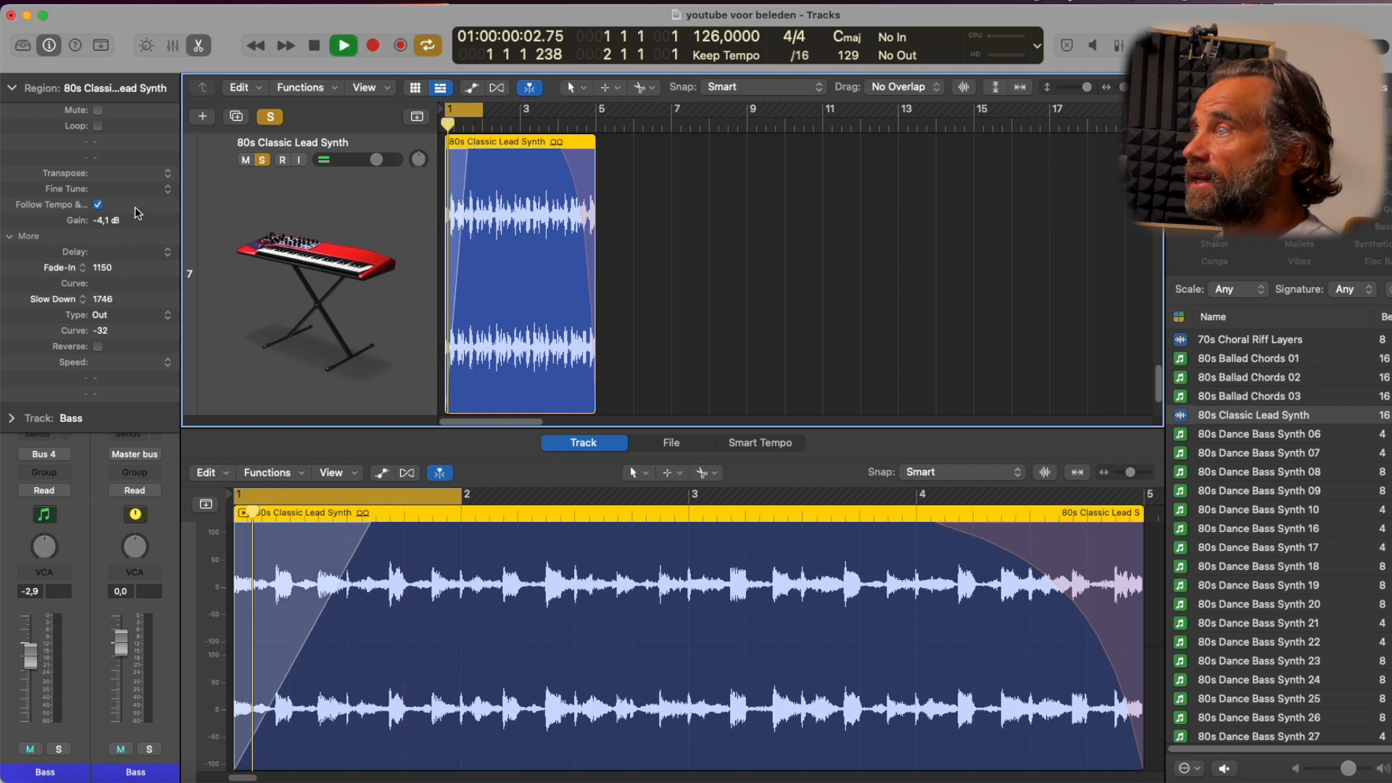
{"action": "key", "text": "space"}
Change the region's fade-in type to Speed Up and listen to the opening.
{"action": "left_click", "coordinate": [85, 271]}
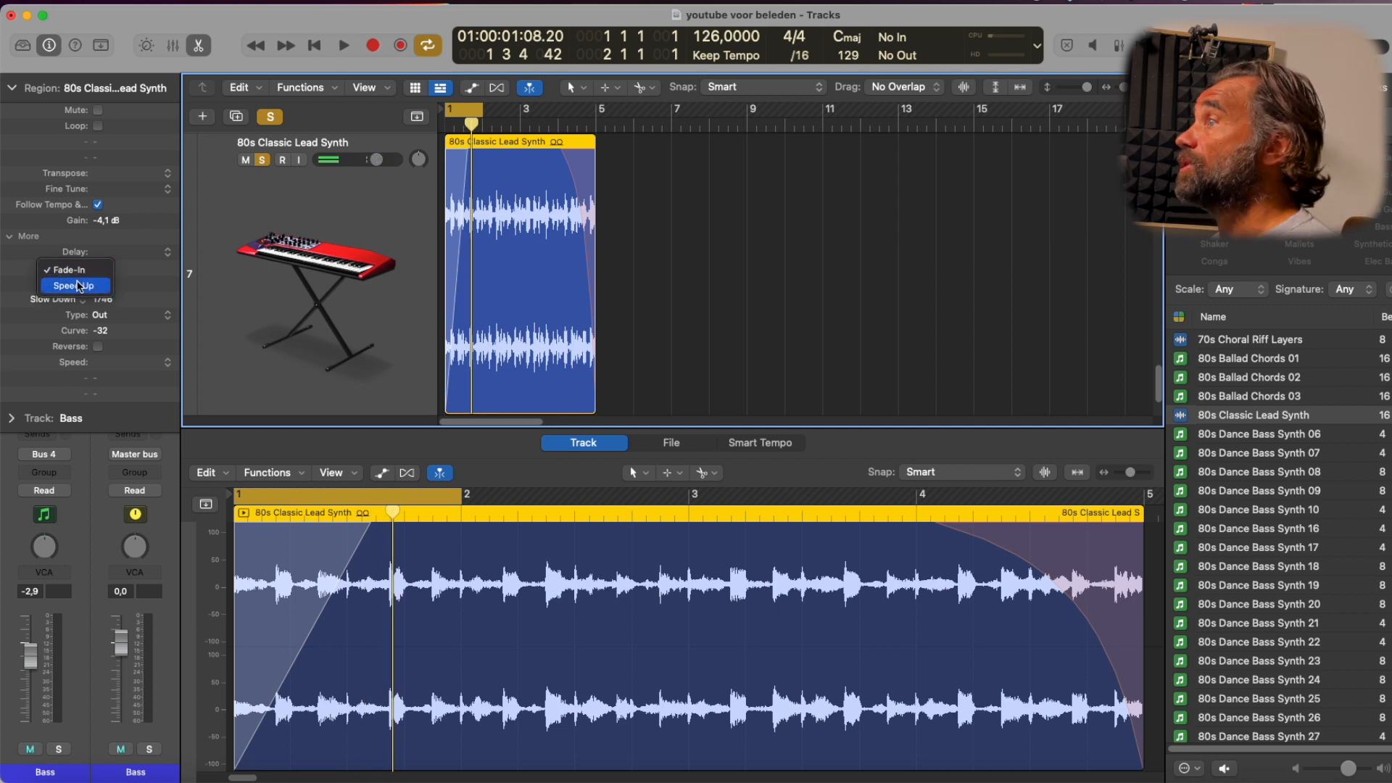
{"action": "left_click", "coordinate": [79, 285]}
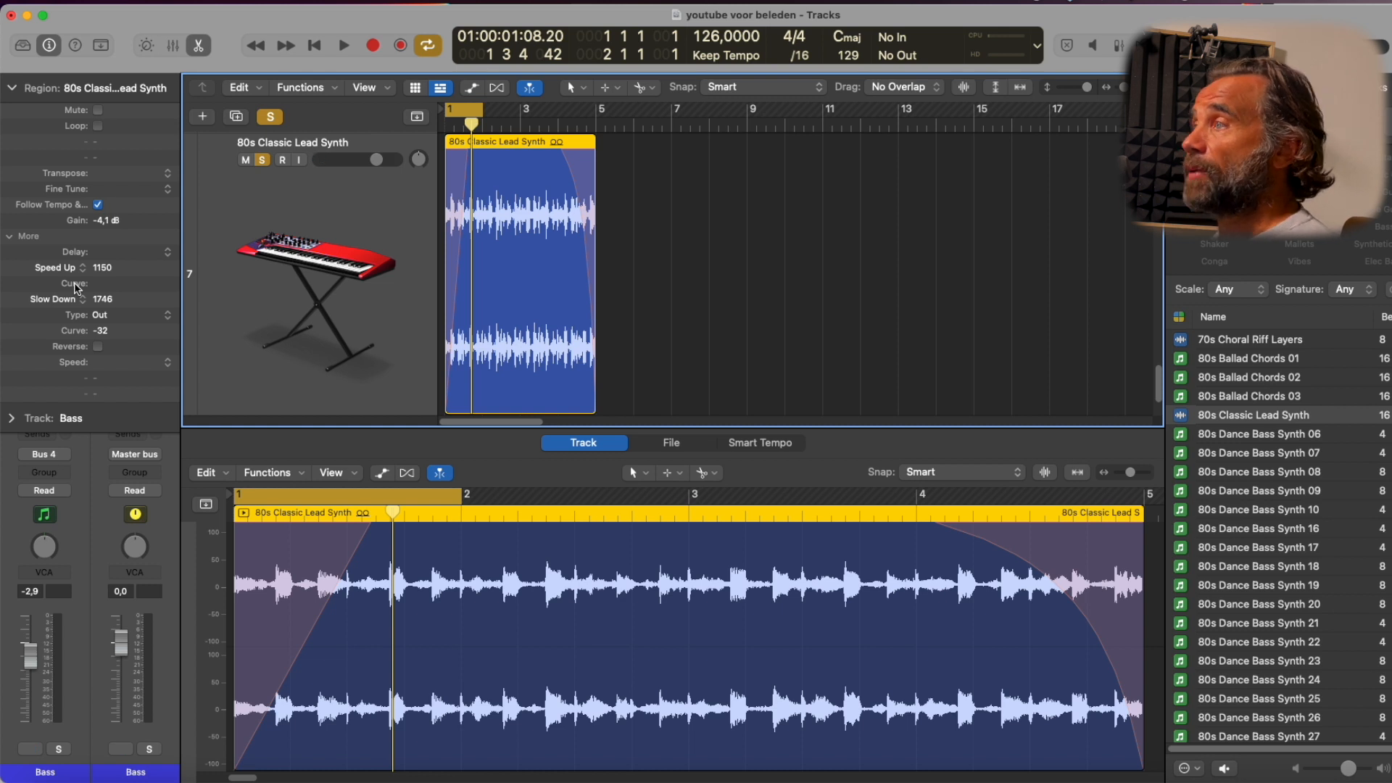
{"action": "key", "text": "space"}
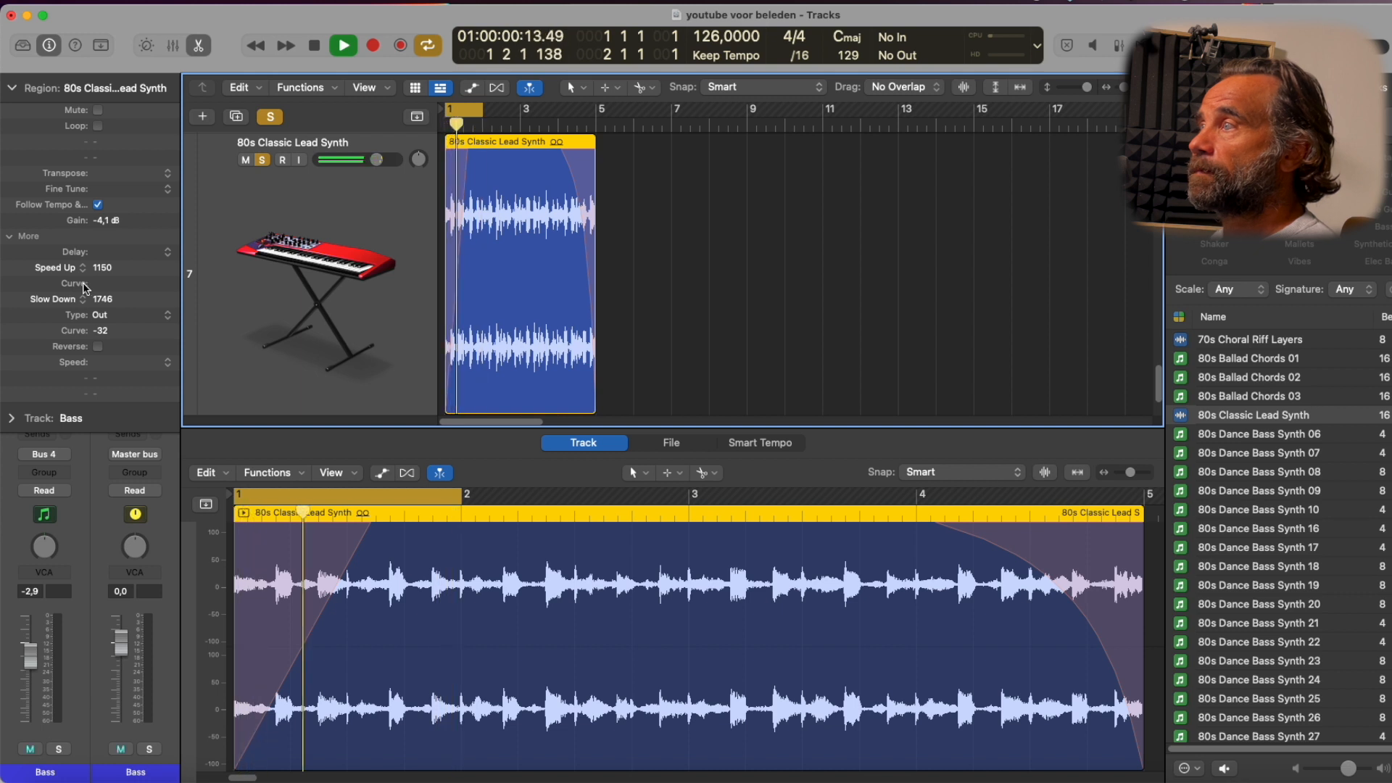
{"action": "key", "text": "space"}
Bend the Speed Up at the start of the lead synth region to a curve of 99 and audition it.
{"action": "mouse_move", "coordinate": [458, 187]}
{"action": "left_mouse_down"}
{"action": "mouse_move", "coordinate": [404, 190]}
{"action": "mouse_move", "coordinate": [391, 174]}
{"action": "mouse_move", "coordinate": [479, 184]}
{"action": "left_mouse_up"}
{"action": "key", "text": "space"}
{"action": "key", "text": "space"}
{"action": "key", "text": "space"}
{"action": "key", "text": "space"}
{"action": "key", "text": "space"}
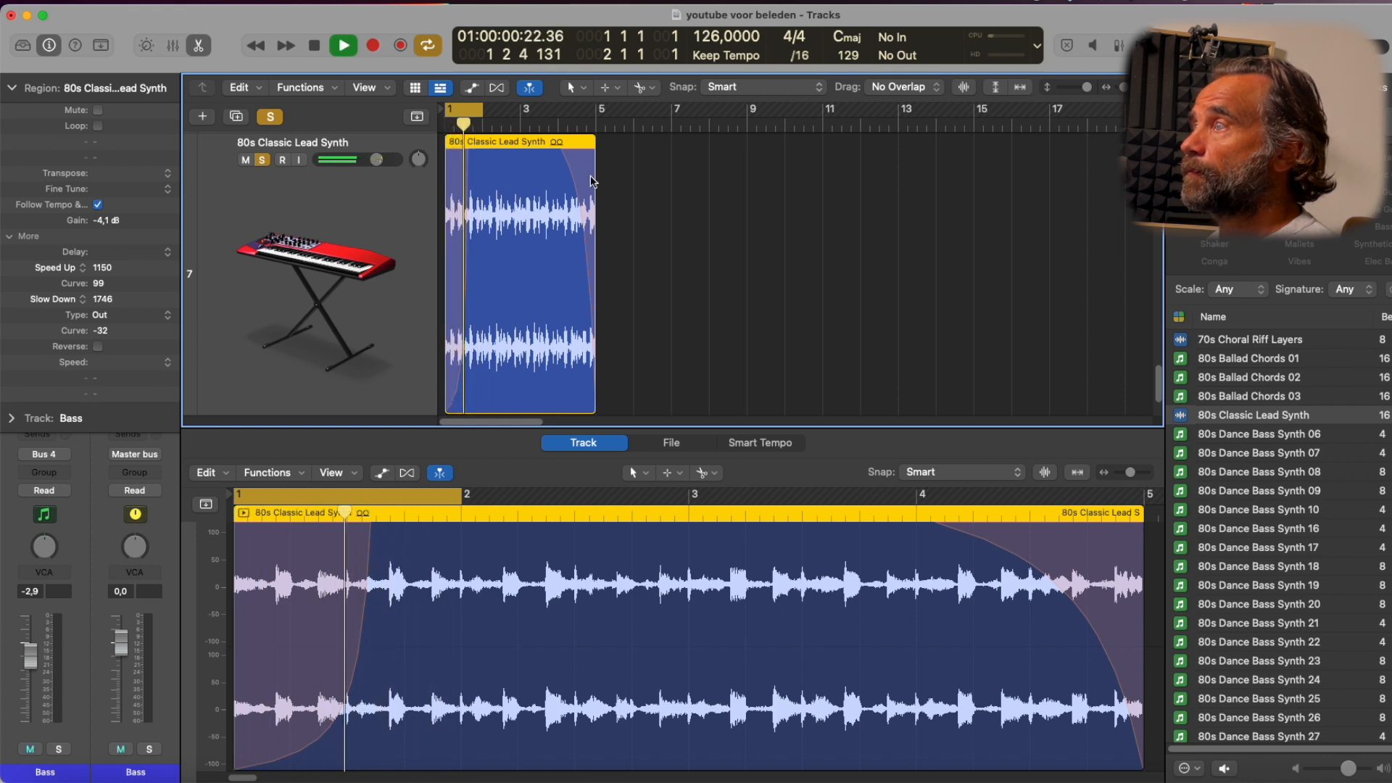
Lengthen the Speed Up at the start of the lead synth region to 1269 and extend the cycle range to bar 5.
{"action": "key", "text": "space"}
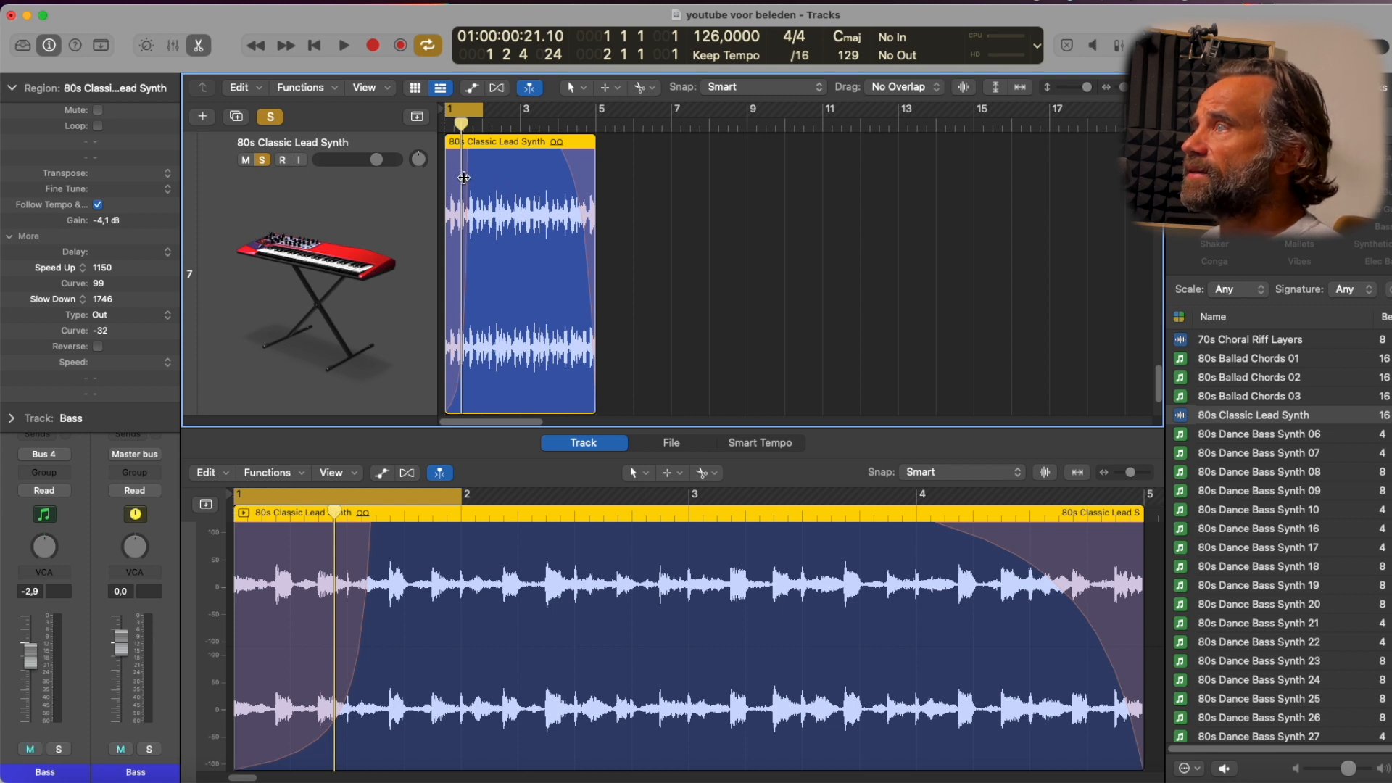
{"action": "left_click_drag", "start_coordinate": [463, 177], "coordinate": [432, 170]}
{"action": "left_click_drag", "start_coordinate": [482, 112], "coordinate": [601, 113]}
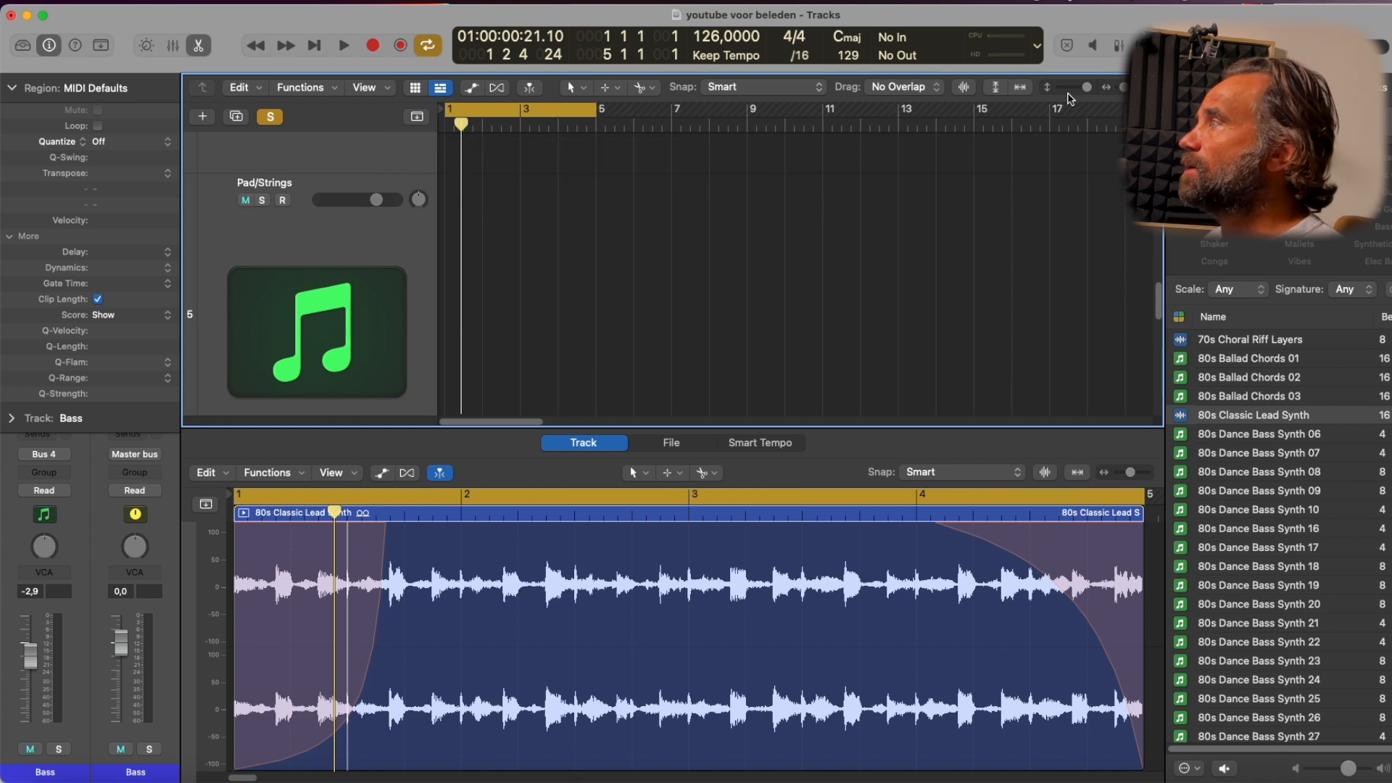
Turn off solo and play the lead synth together with the Kick and Bass regions copied to bar 3.
{"action": "left_click_drag", "start_coordinate": [1086, 88], "coordinate": [1063, 88]}
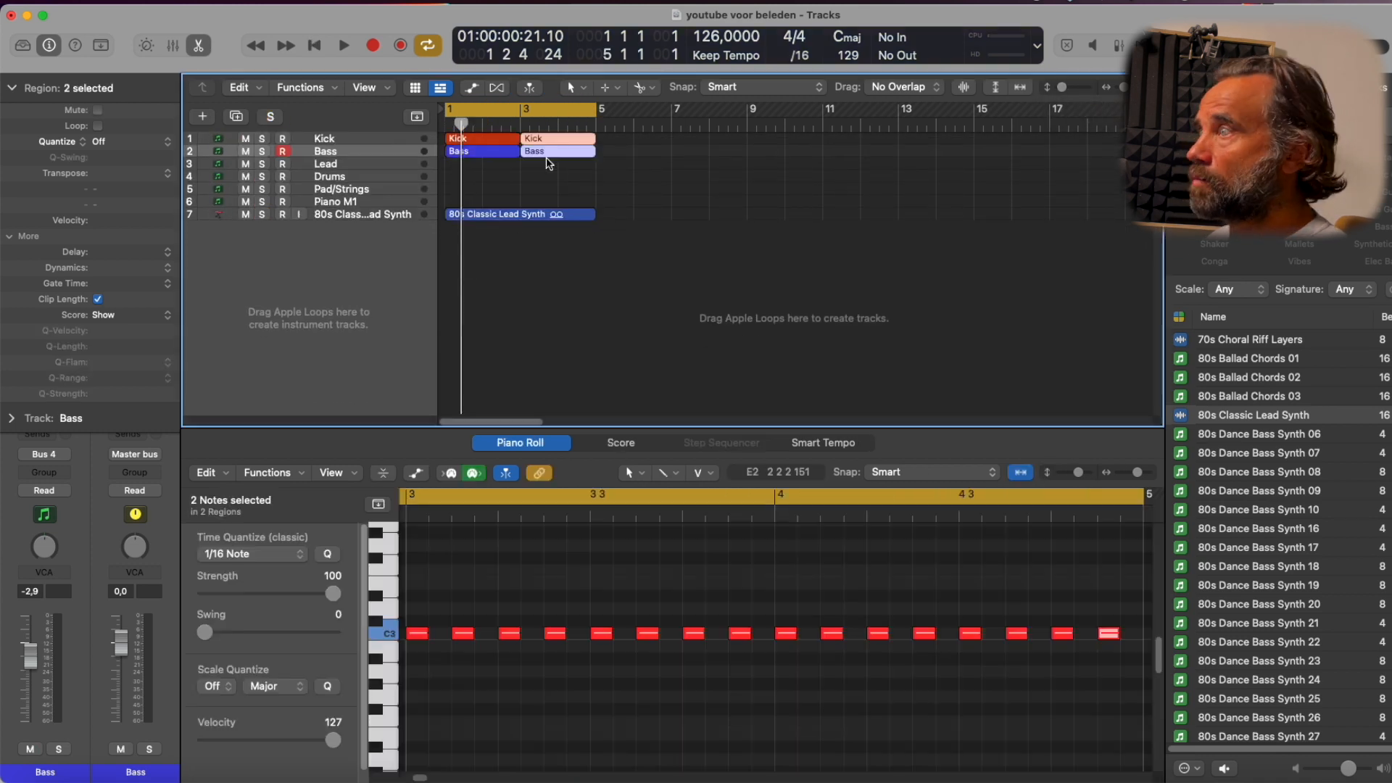
{"action": "key", "text": "space"}
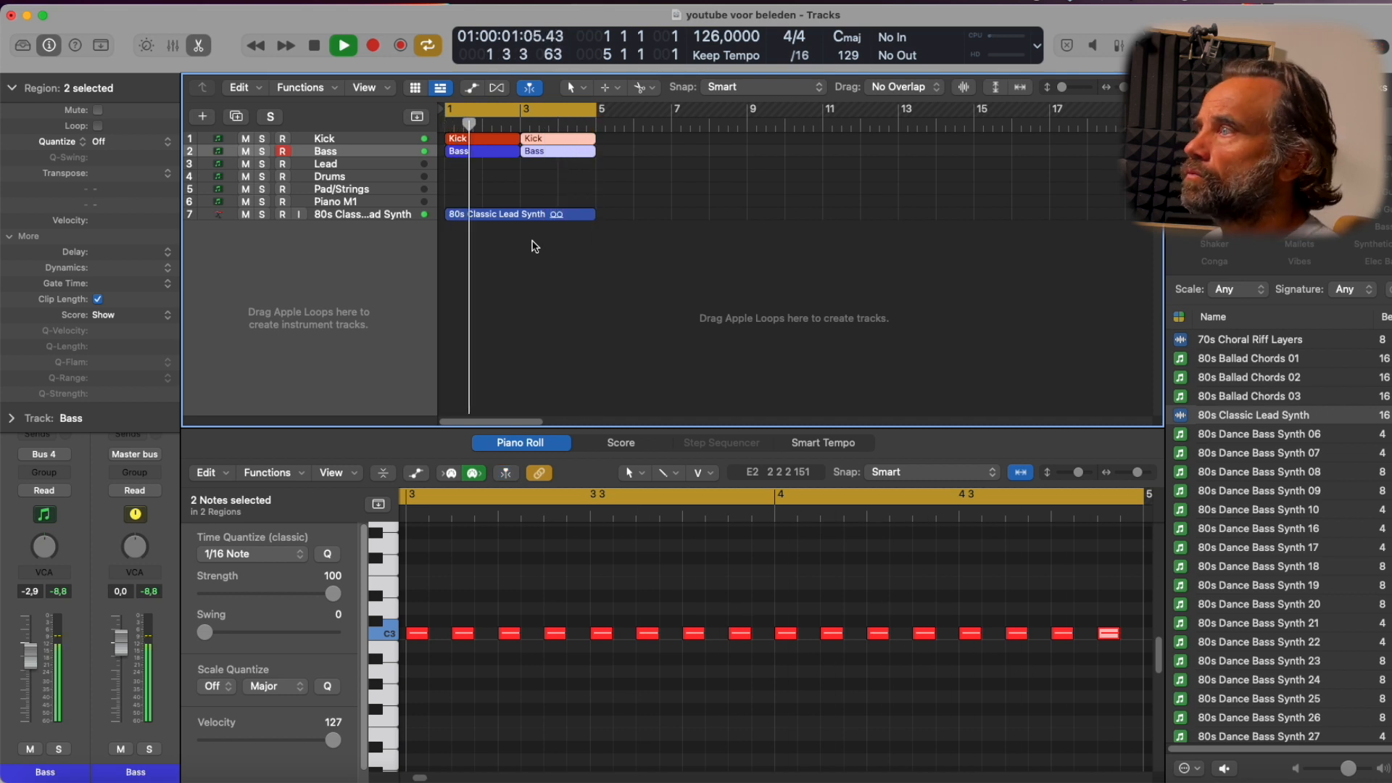
{"action": "key", "text": "space"}
Bend the lead synth region's Speed Up to a curve of -99, shorten it to 873 and audition it.
{"action": "left_click", "coordinate": [518, 213]}
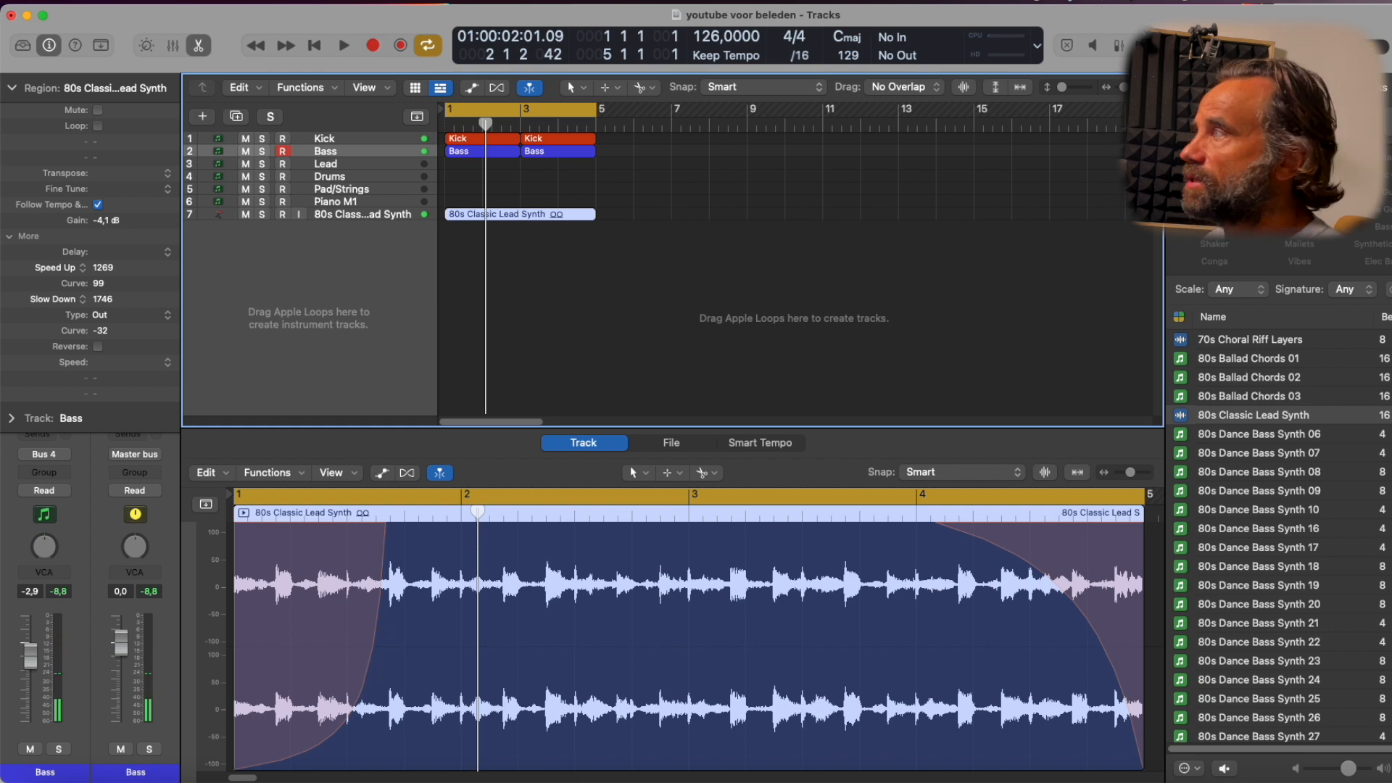
{"action": "left_click_drag", "start_coordinate": [1061, 87], "coordinate": [1088, 87]}
{"action": "left_click_drag", "start_coordinate": [468, 252], "coordinate": [469, 252]}
{"action": "left_click_drag", "start_coordinate": [101, 282], "coordinate": [169, 597]}
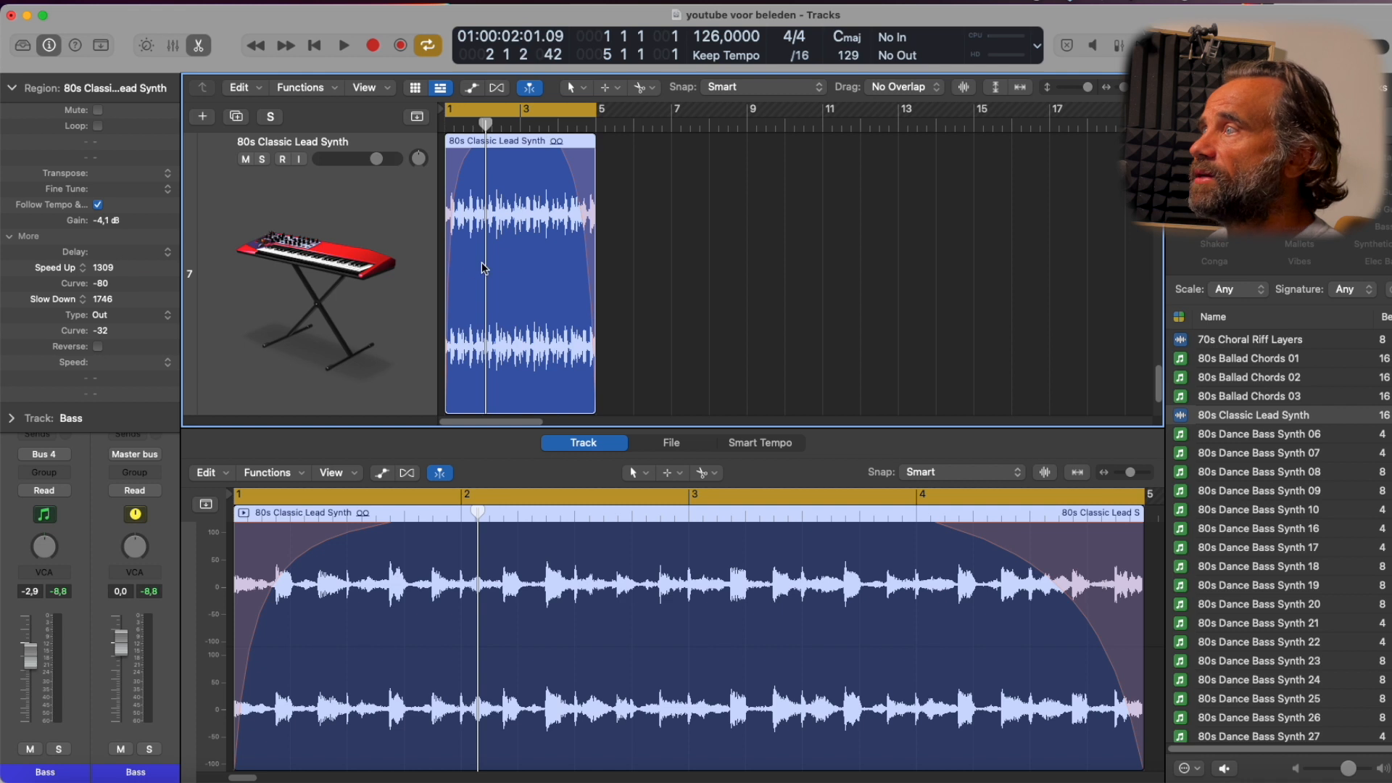
{"action": "mouse_move", "coordinate": [451, 224]}
{"action": "left_mouse_down"}
{"action": "mouse_move", "coordinate": [551, 224]}
{"action": "mouse_move", "coordinate": [428, 233]}
{"action": "left_mouse_up"}
{"action": "left_click_drag", "start_coordinate": [472, 148], "coordinate": [464, 145]}
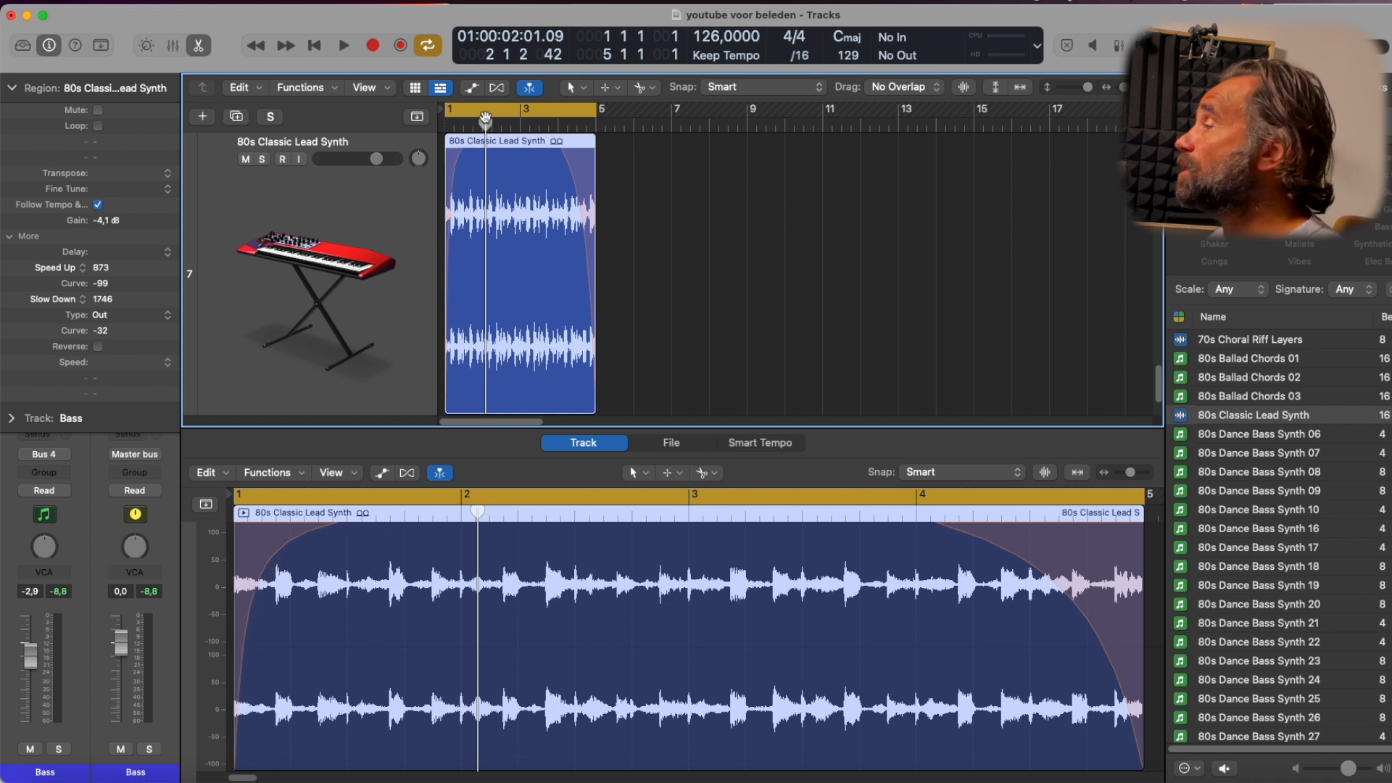
{"action": "key", "text": "space"}
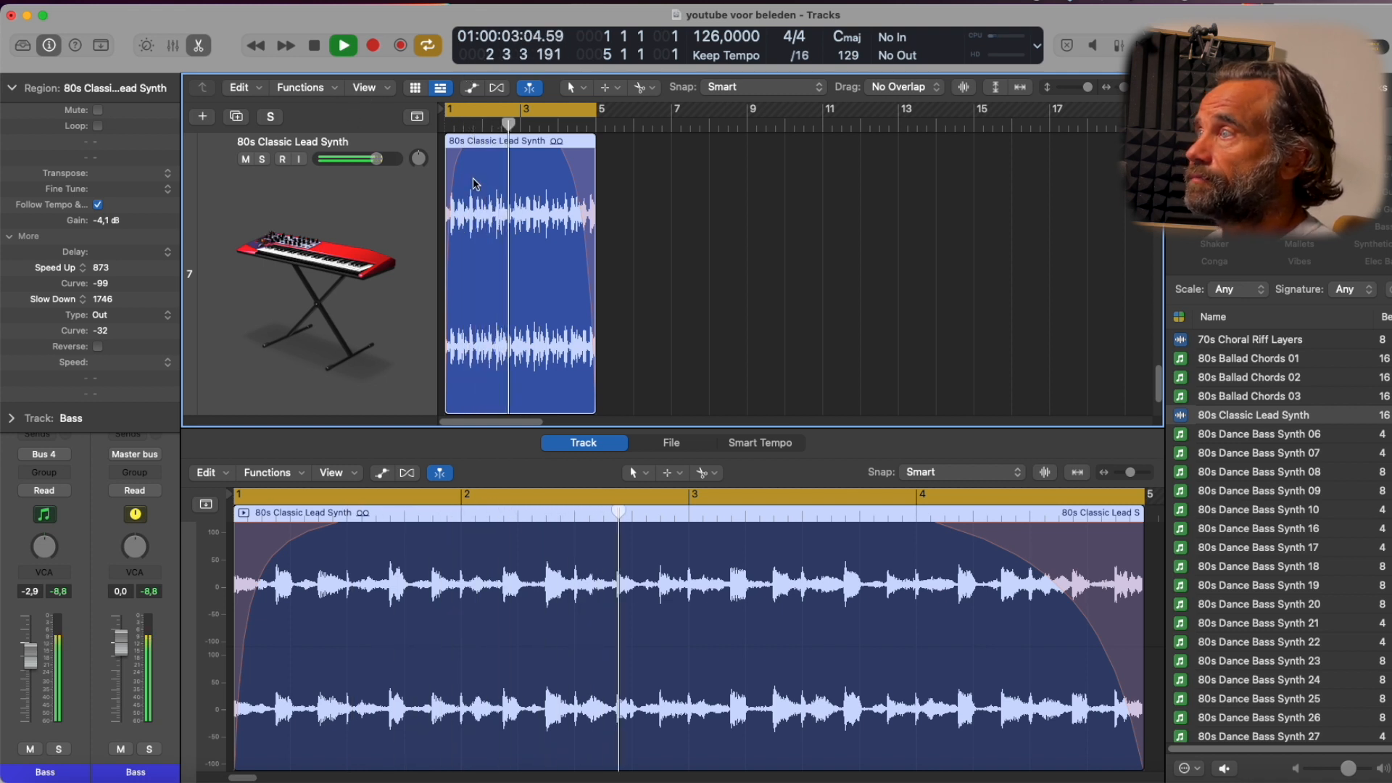
Remove the Speed Up from the start of the lead synth region during playback and listen to the opening.
{"action": "left_click_drag", "start_coordinate": [457, 145], "coordinate": [364, 132]}
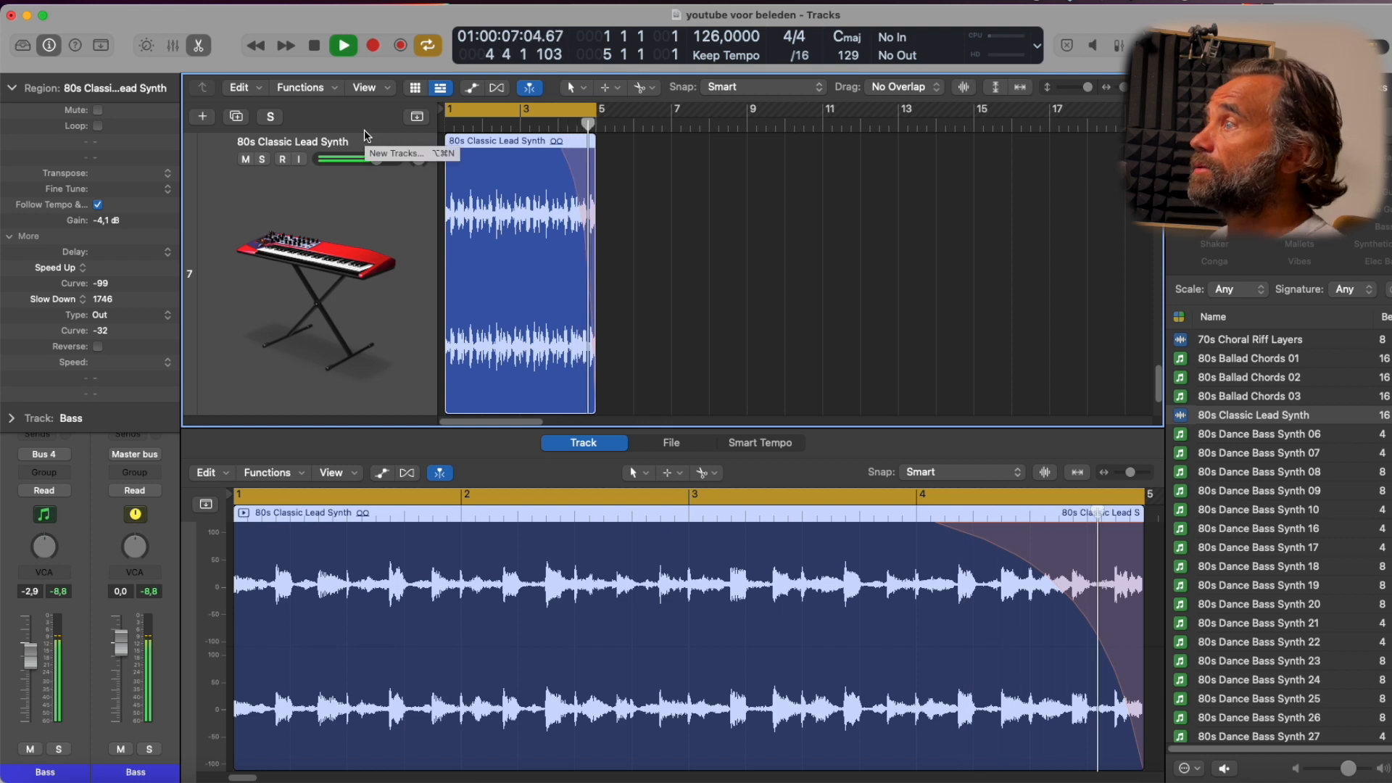
{"action": "key", "text": "space"}
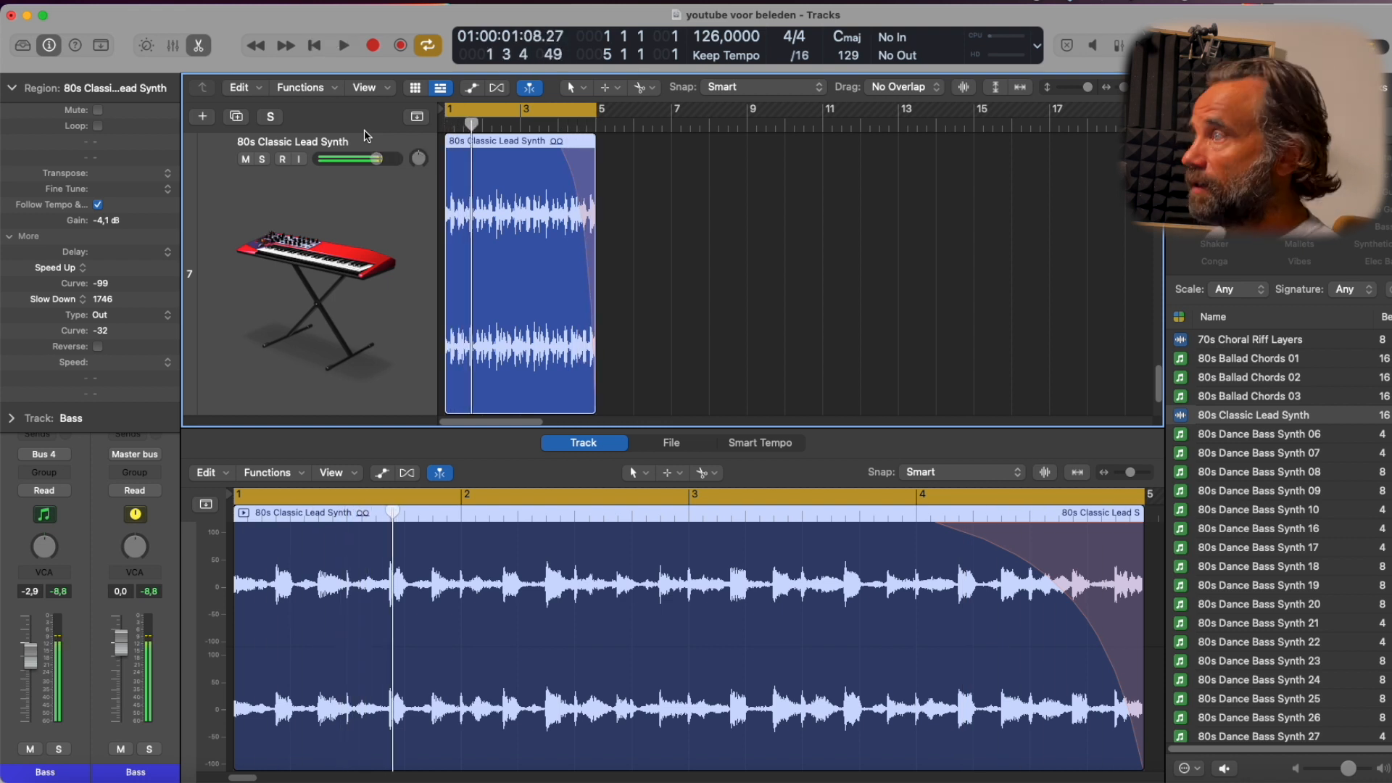